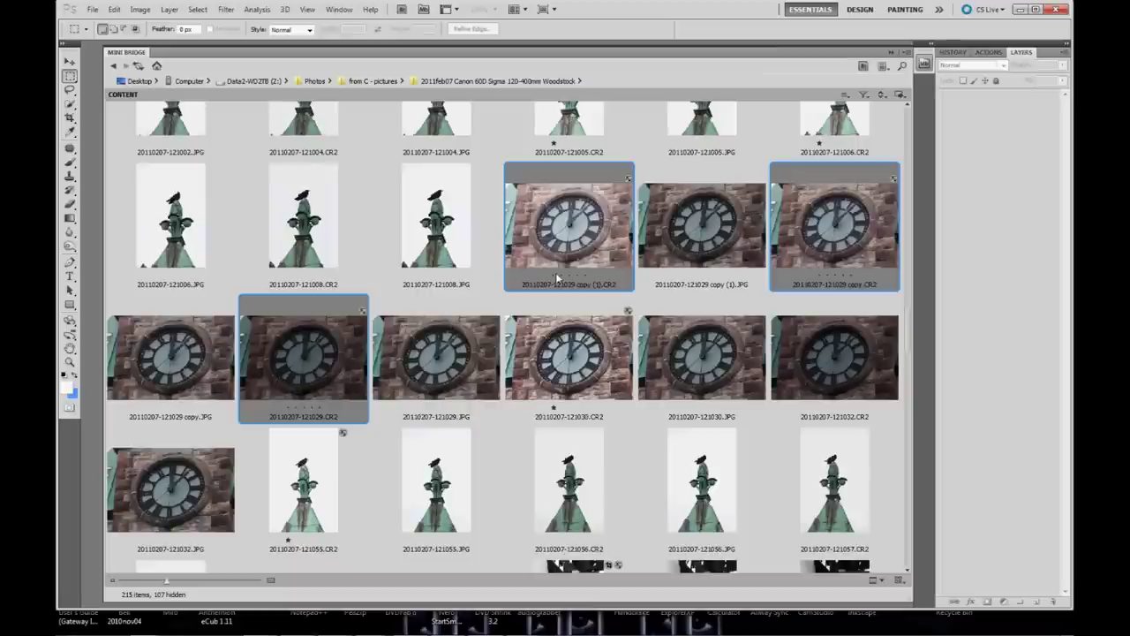
Step: Send the three selected tower clock exposures from Mini Bridge to Photoshop's Merge to HDR Pro
left_click(902, 96)
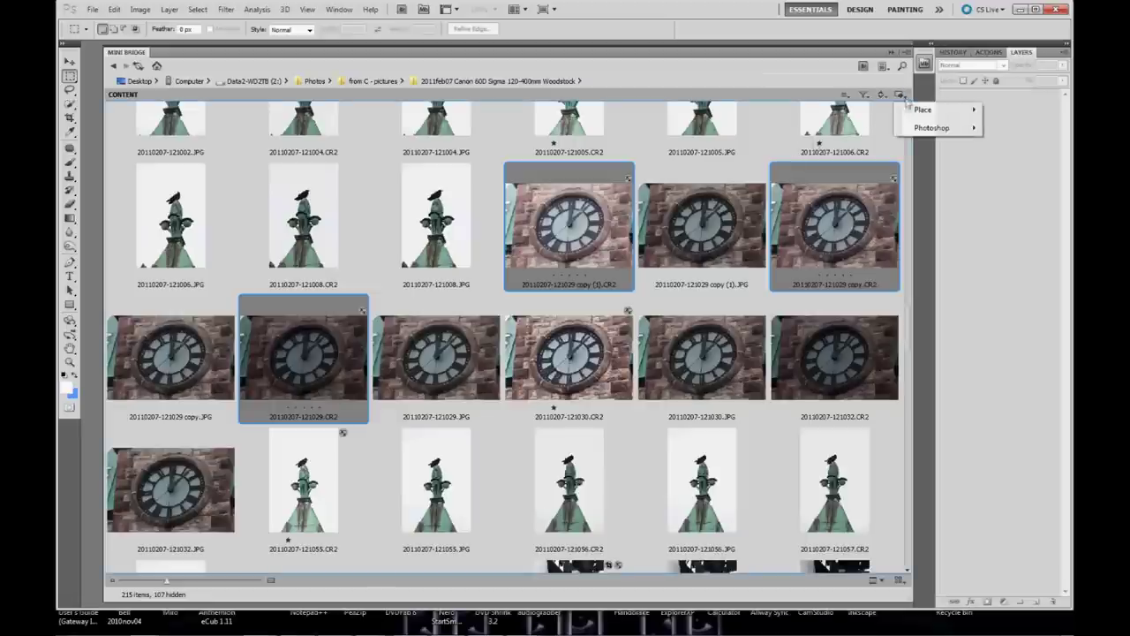
mouse_move(920, 130)
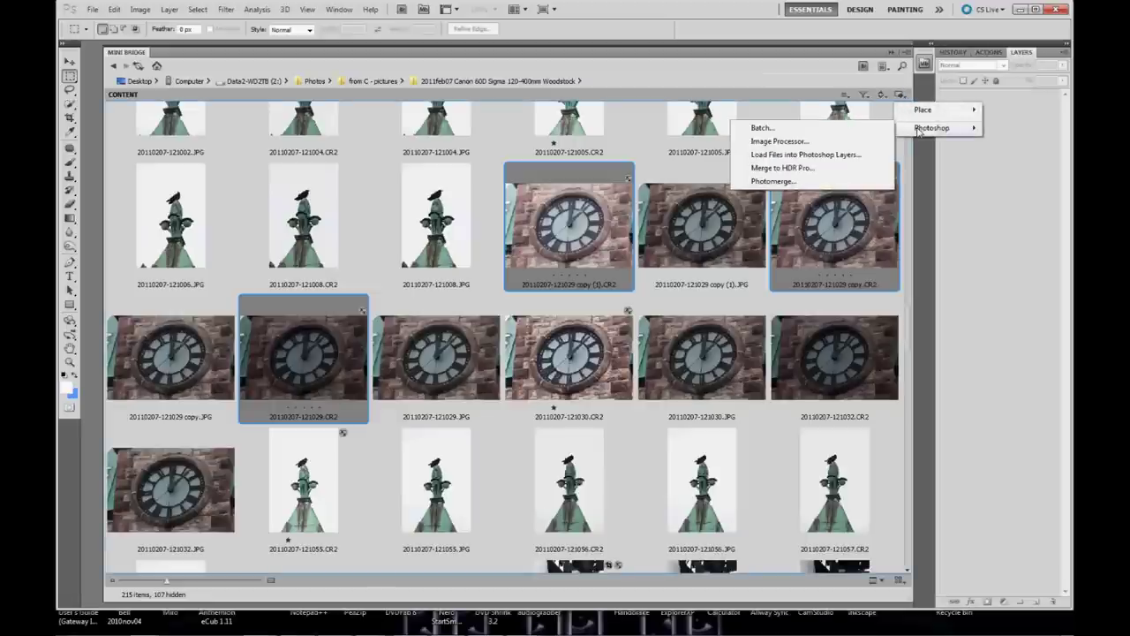
left_click(821, 169)
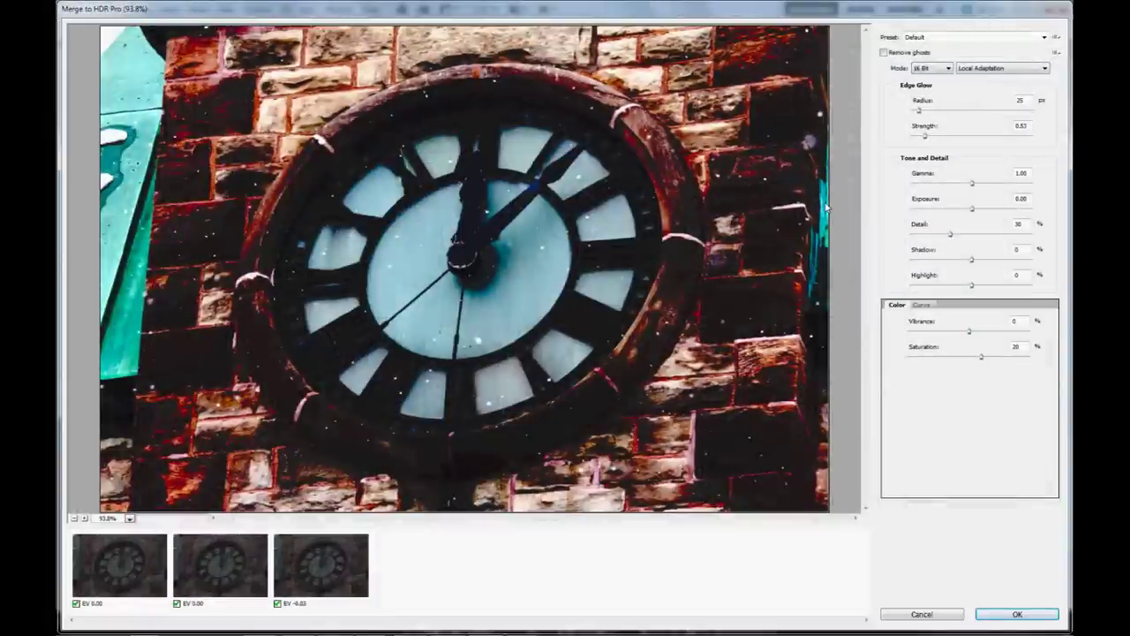
Step: Apply the saved custom HDR preset with Detail 300%, Vibrance 100% and Saturation 50%
left_click(1043, 37)
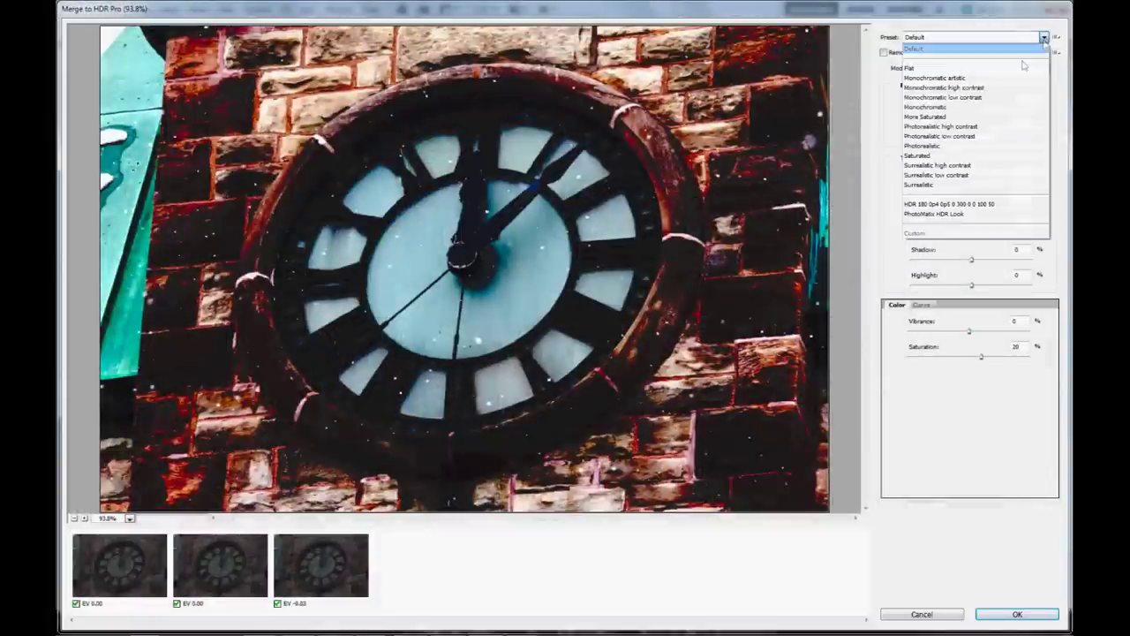
left_click(936, 204)
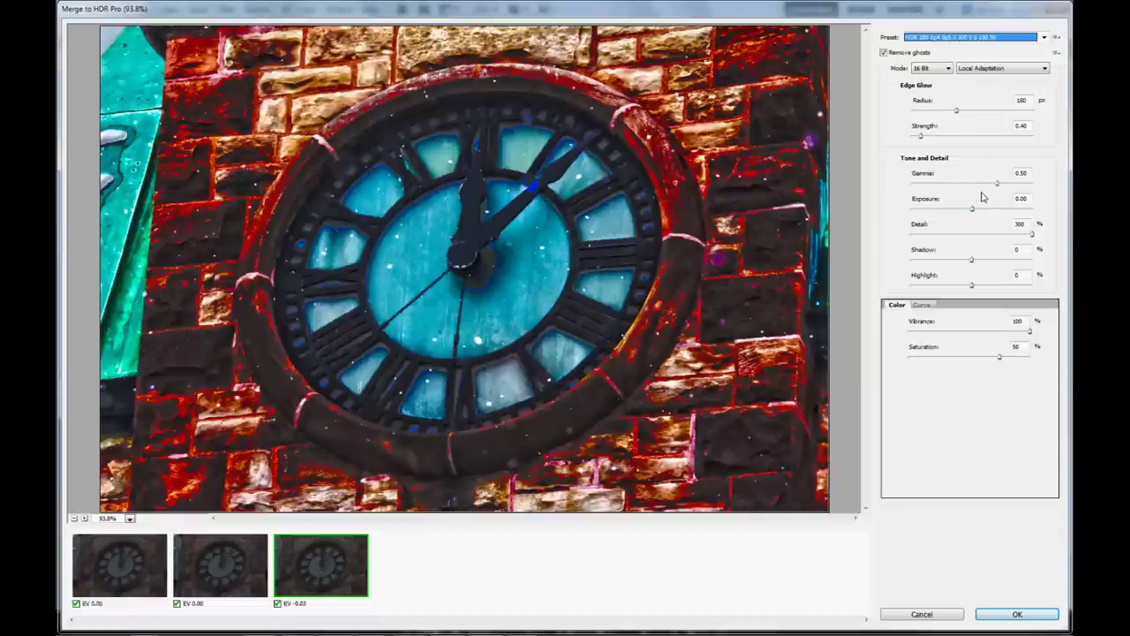
Step: Set Gamma to 0.55, keep Detail at 300%, lower Vibrance, and accept the HDR merge
left_click_drag(998, 188, 984, 188)
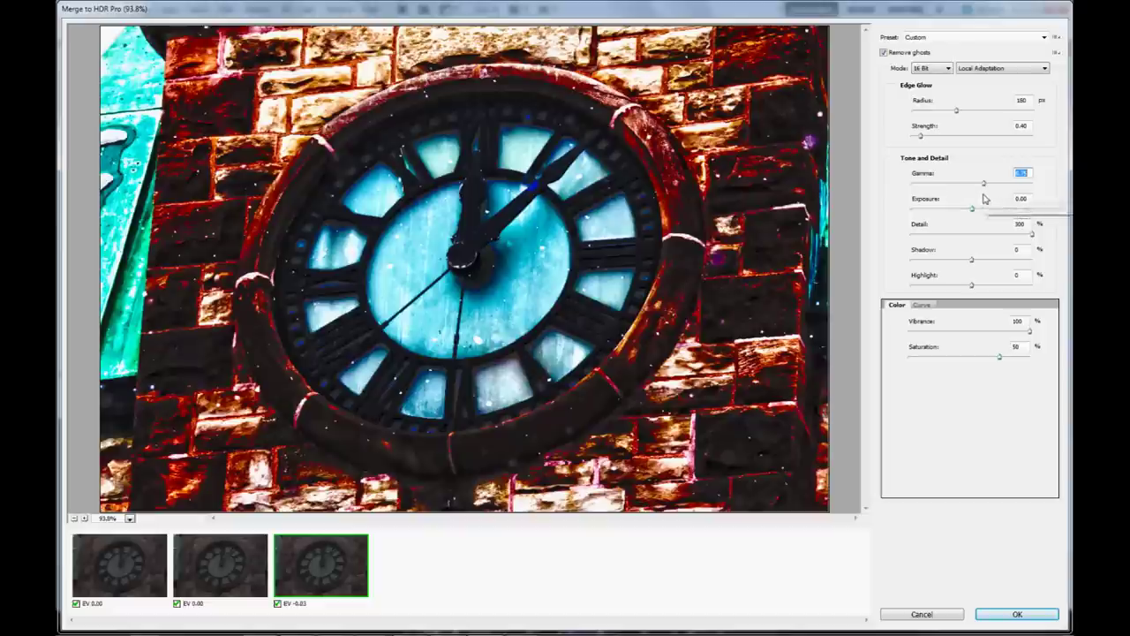
left_click_drag(986, 187, 994, 187)
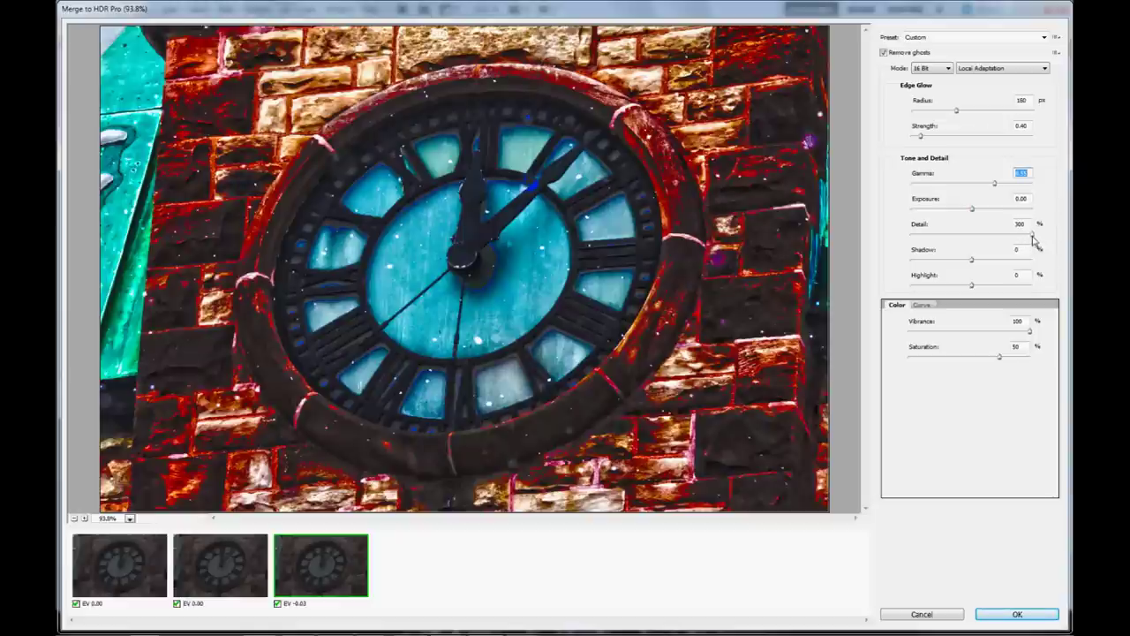
left_click_drag(1031, 235, 973, 240)
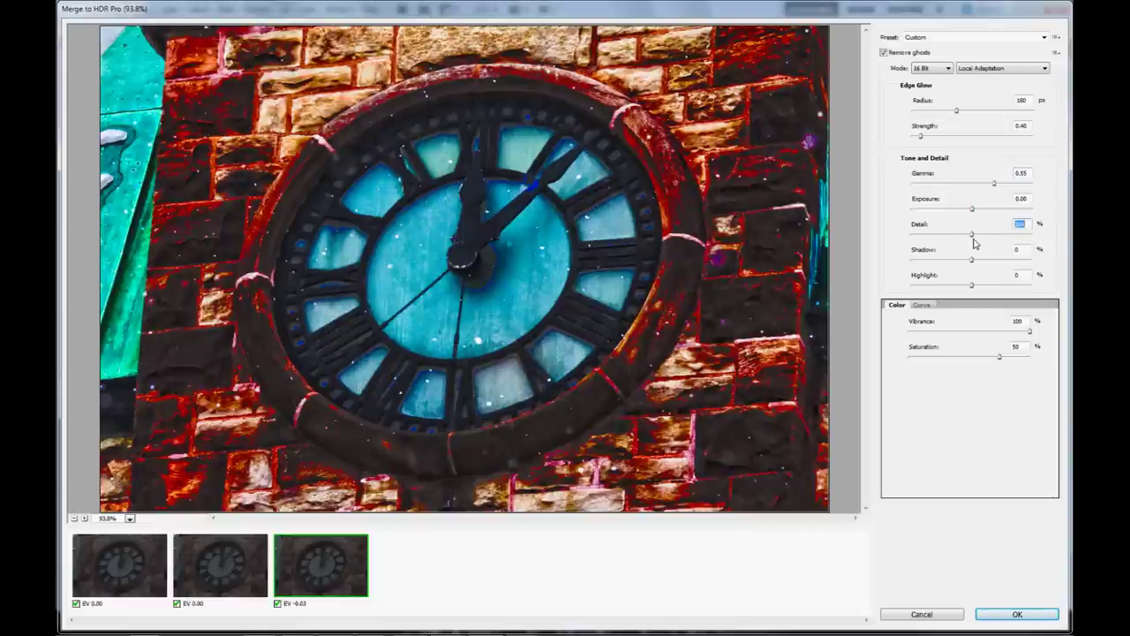
left_click_drag(973, 239, 1031, 233)
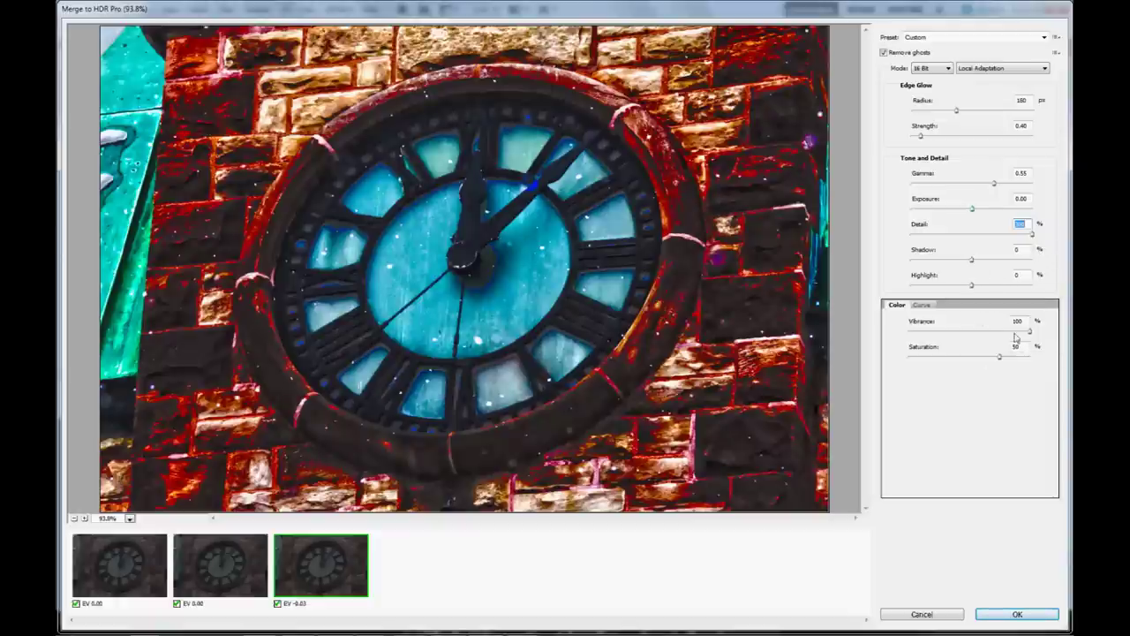
left_click_drag(1031, 334, 993, 360)
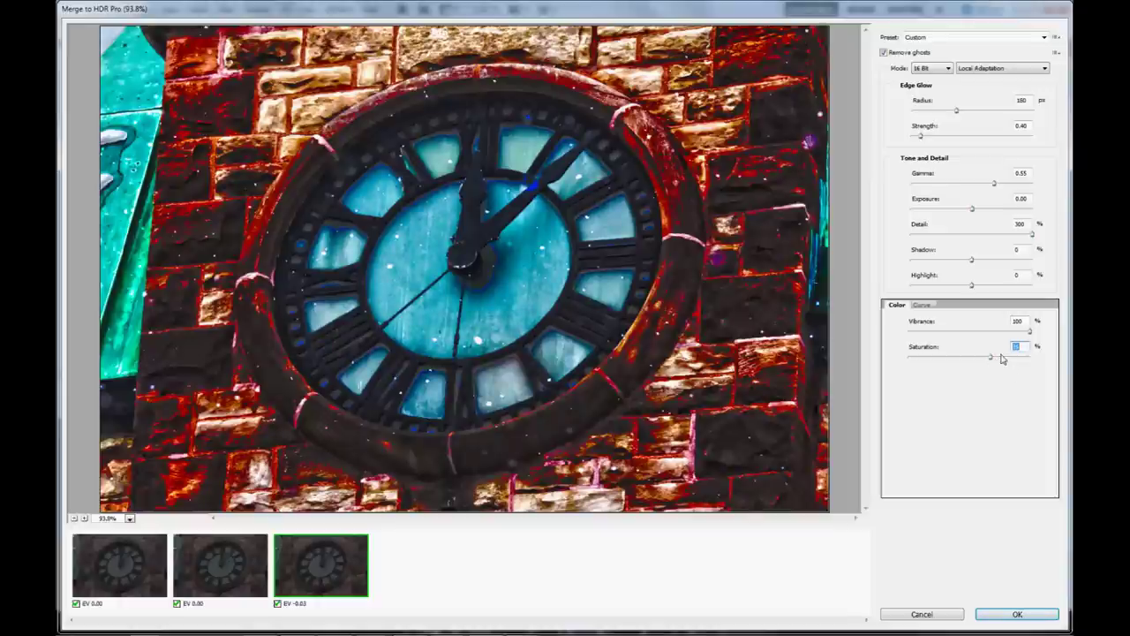
left_click(1016, 613)
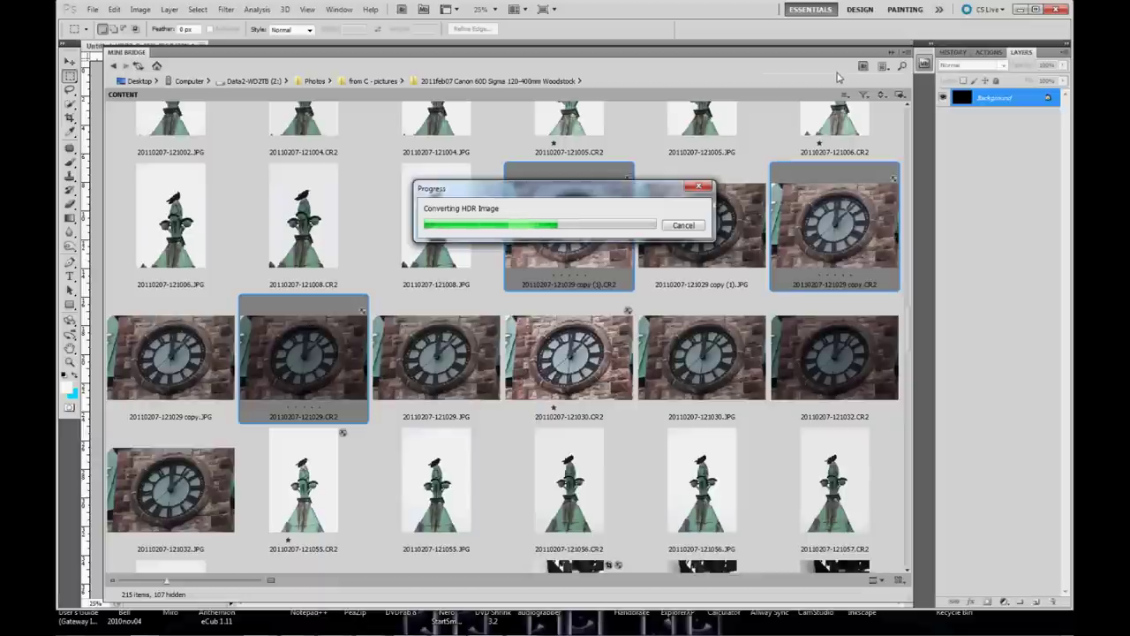
Step: Collapse Mini Bridge to reveal Untitled_HDR2 and start saving it under a new name
left_click(891, 54)
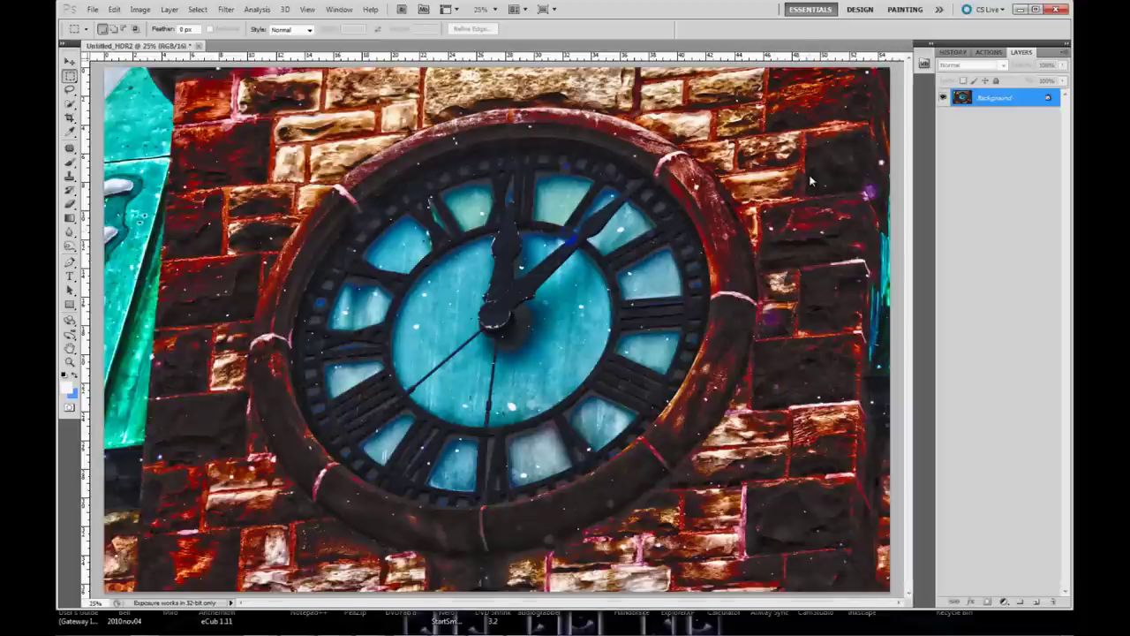
left_click(93, 9)
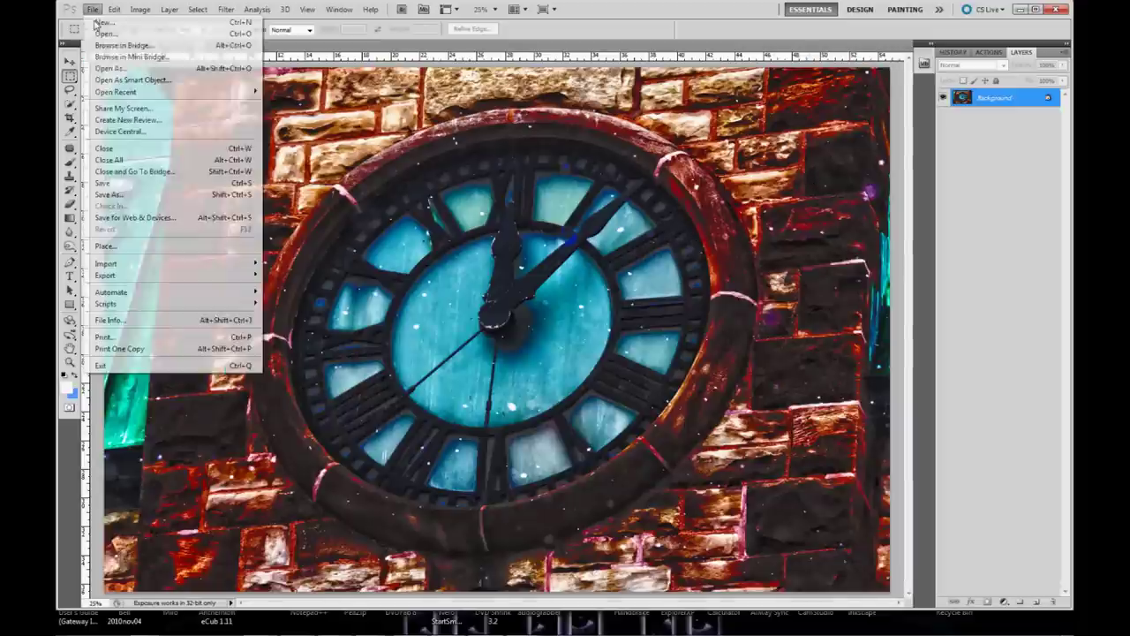
left_click(111, 195)
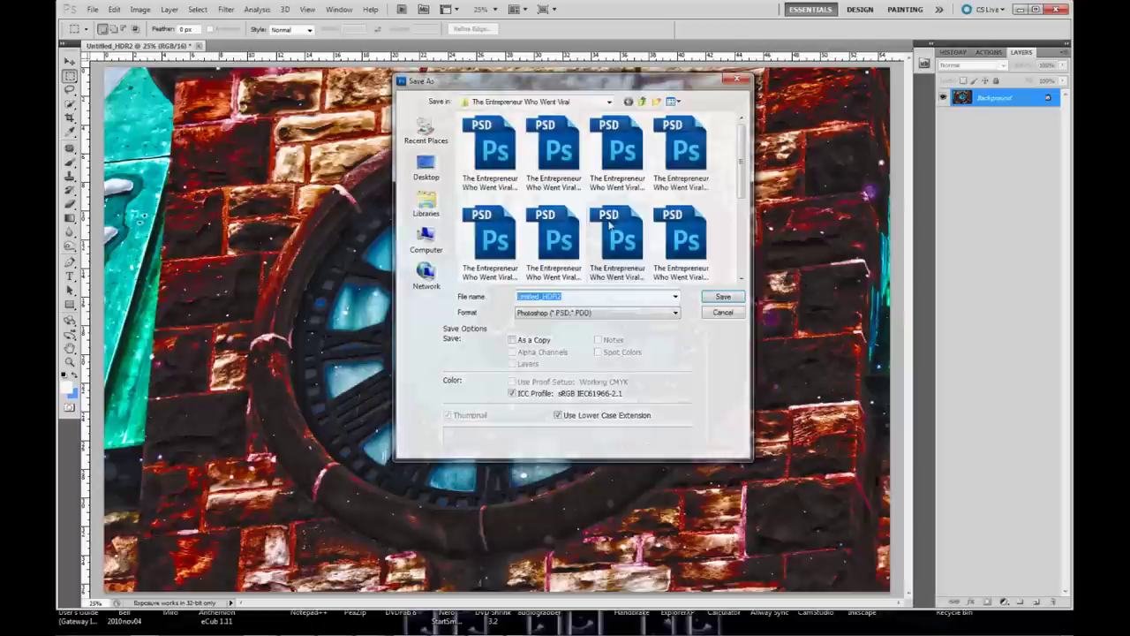
Step: Create a new Tower Clock 1 folder inside Pictures > HDR PRO CS5
left_click(425, 205)
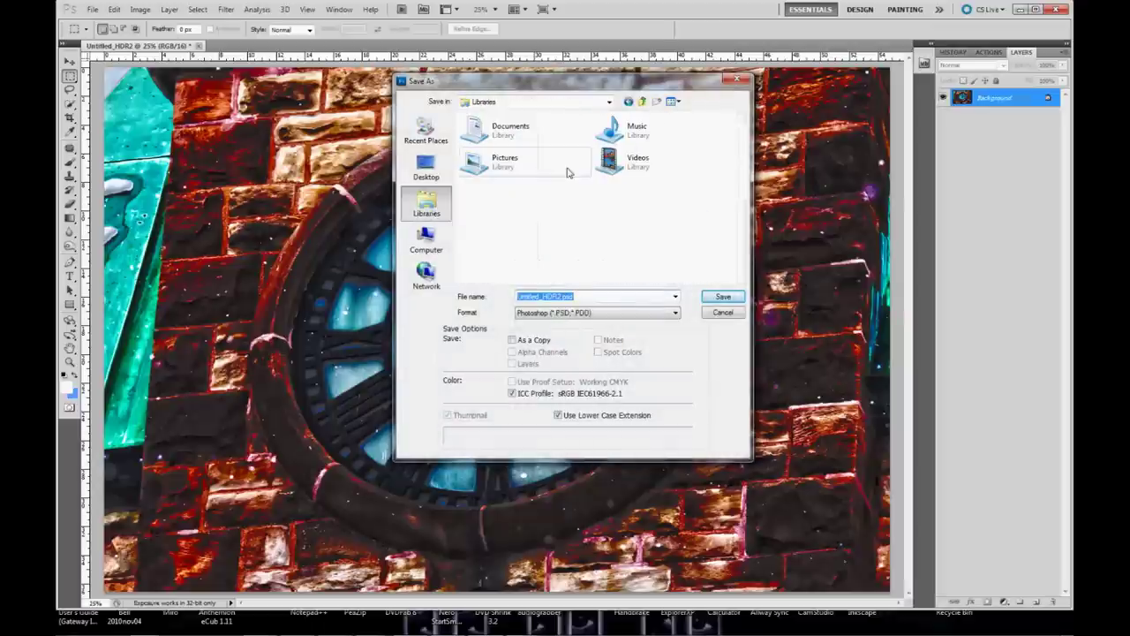
double_click(519, 172)
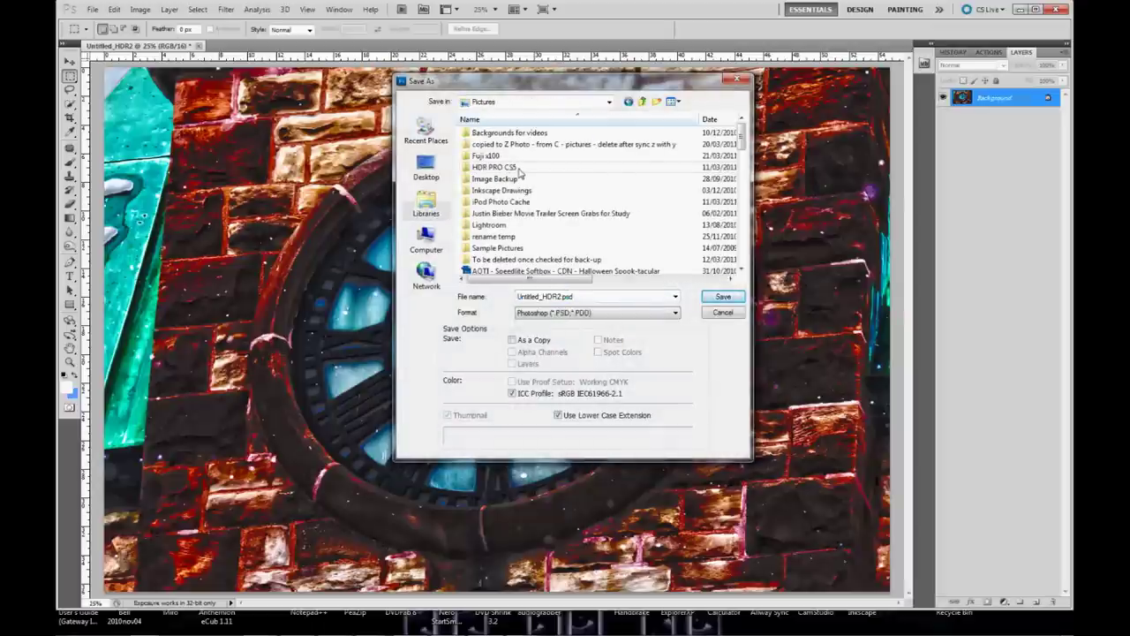
double_click(529, 167)
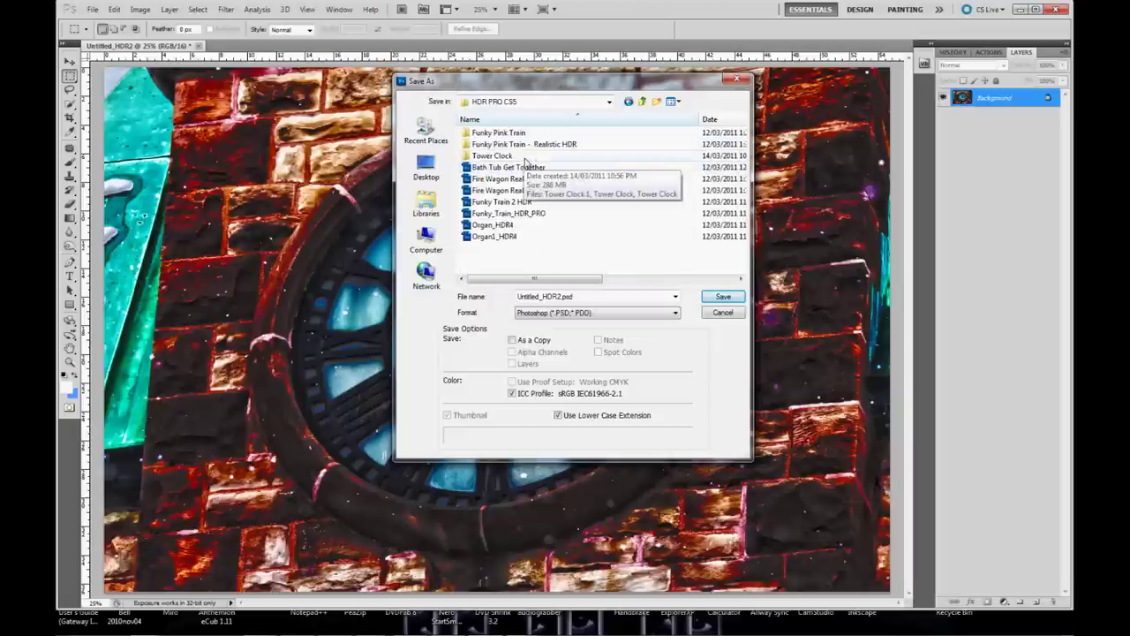
left_click(656, 101)
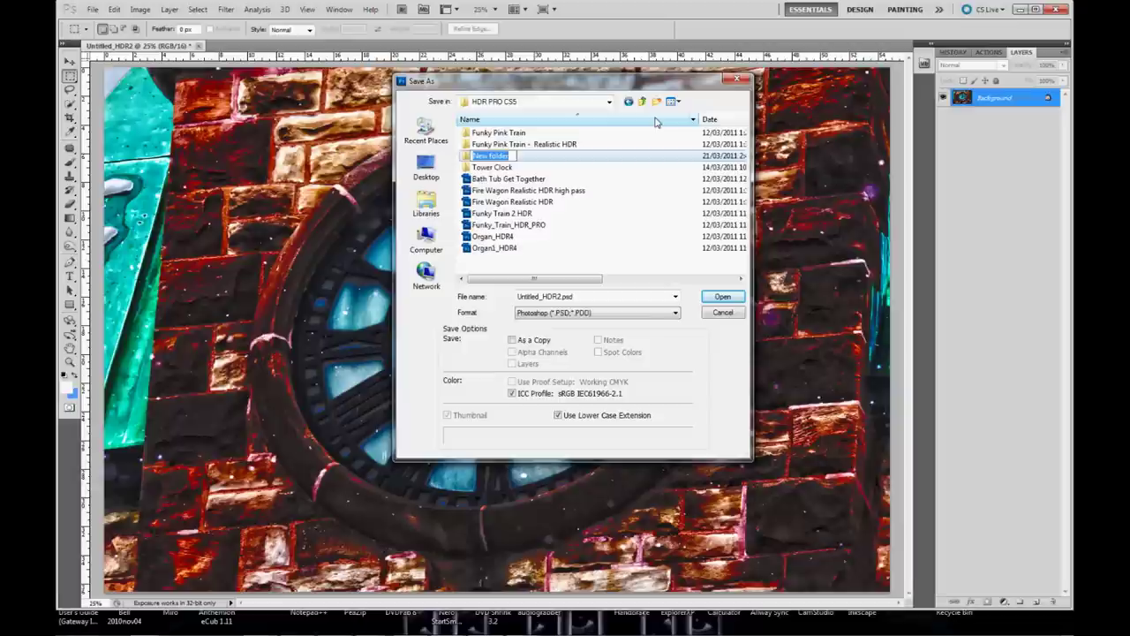
type("Tower Clock 1")
key("Return")
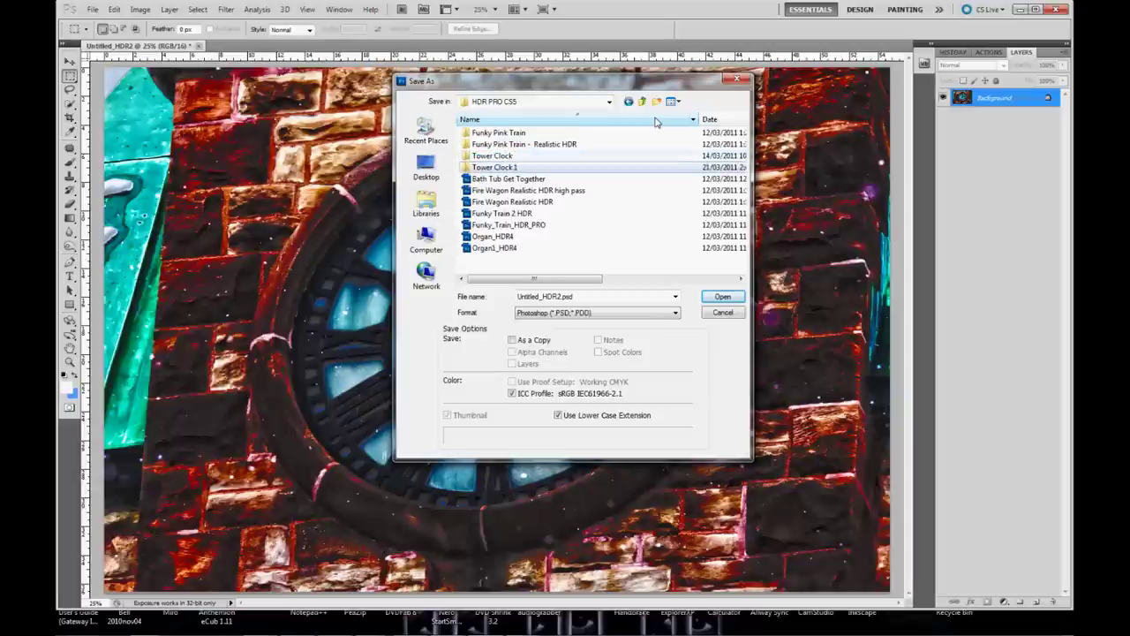
Step: Save the image as Tower Clock.psd in Tower Clock 1 and close the document
left_click(722, 297)
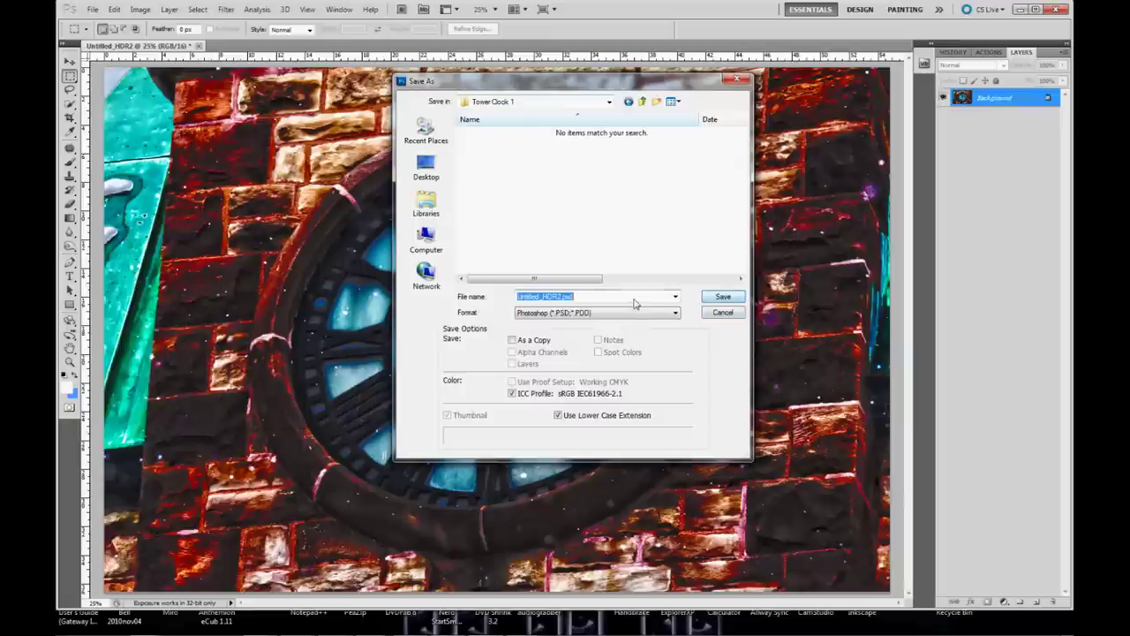
type("Tower Clock")
left_click(721, 298)
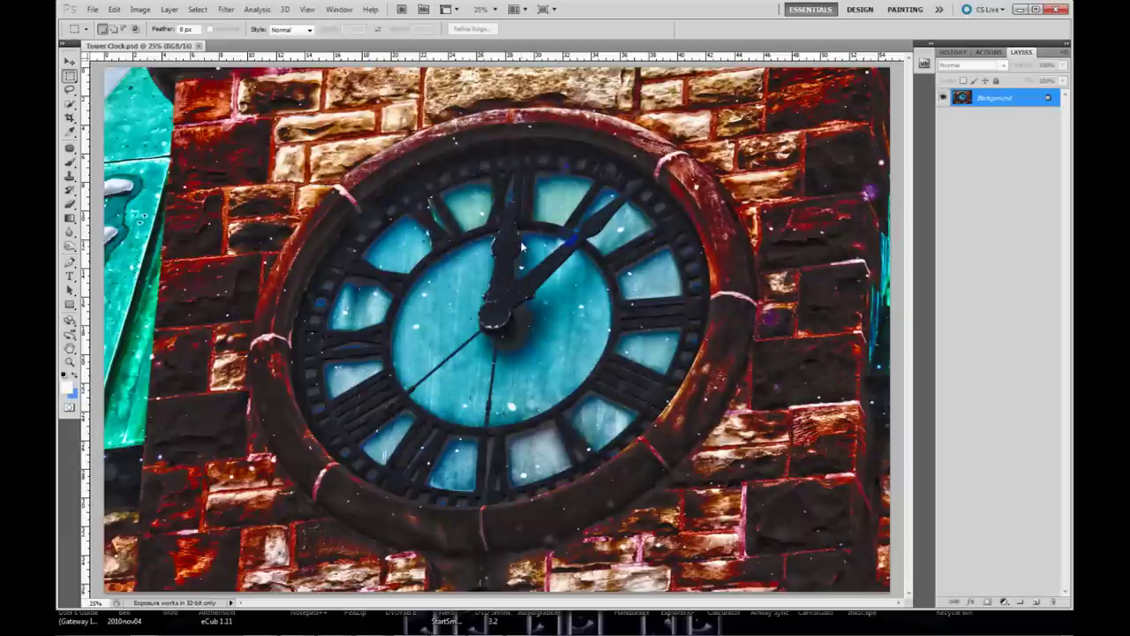
key("ctrl+w")
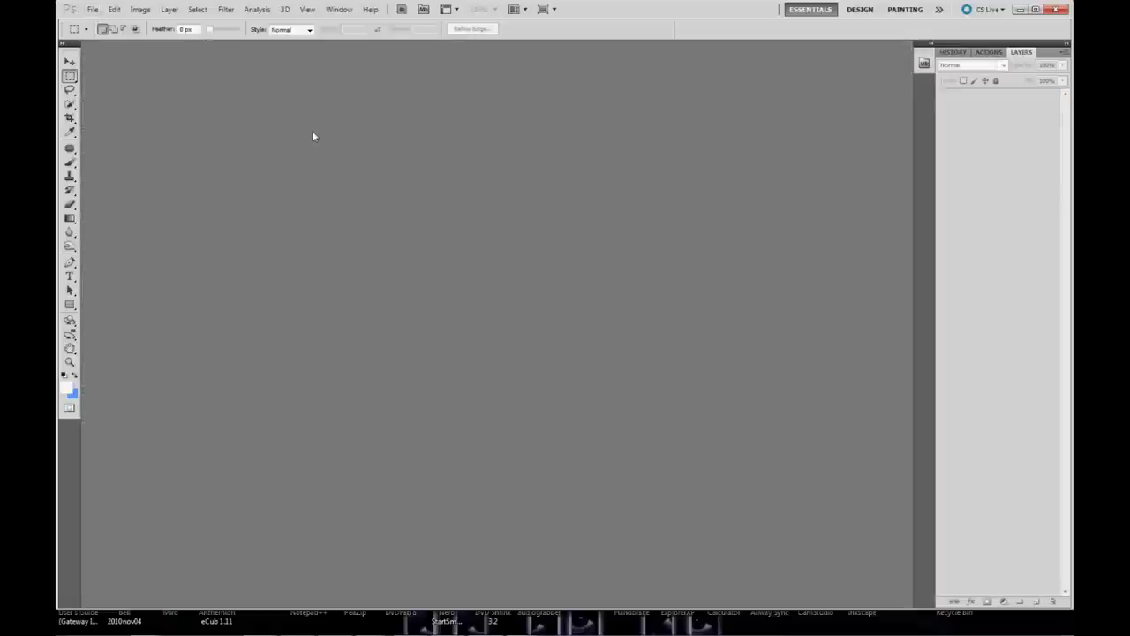
Step: Reopen Tower Clock from the Tower Clock 1 folder as a Camera Raw image
left_click(92, 9)
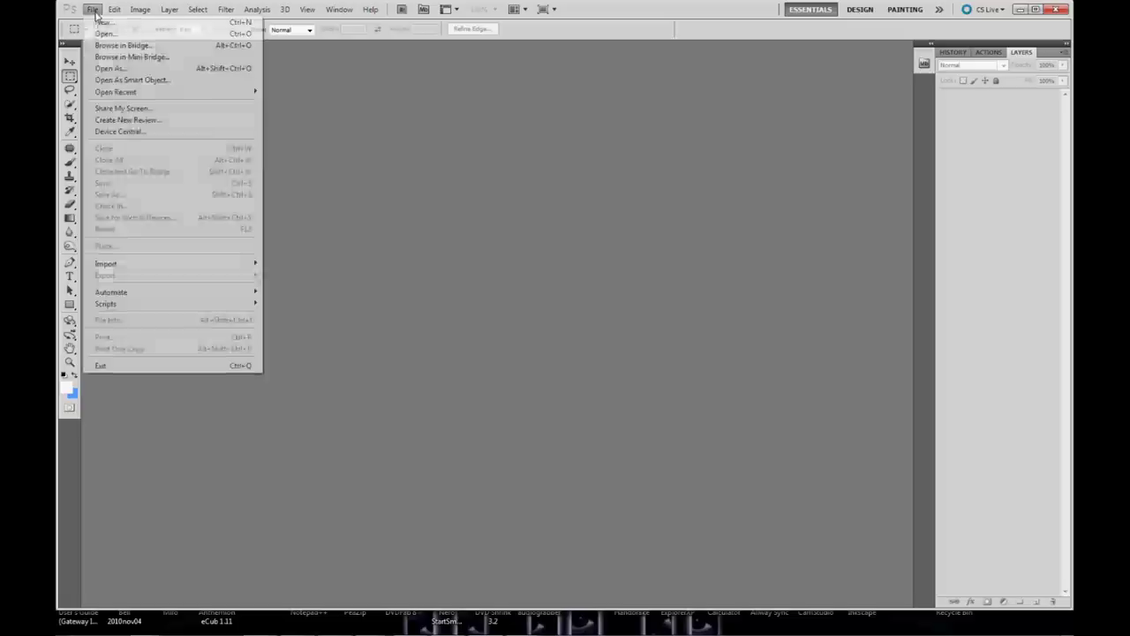
left_click(113, 69)
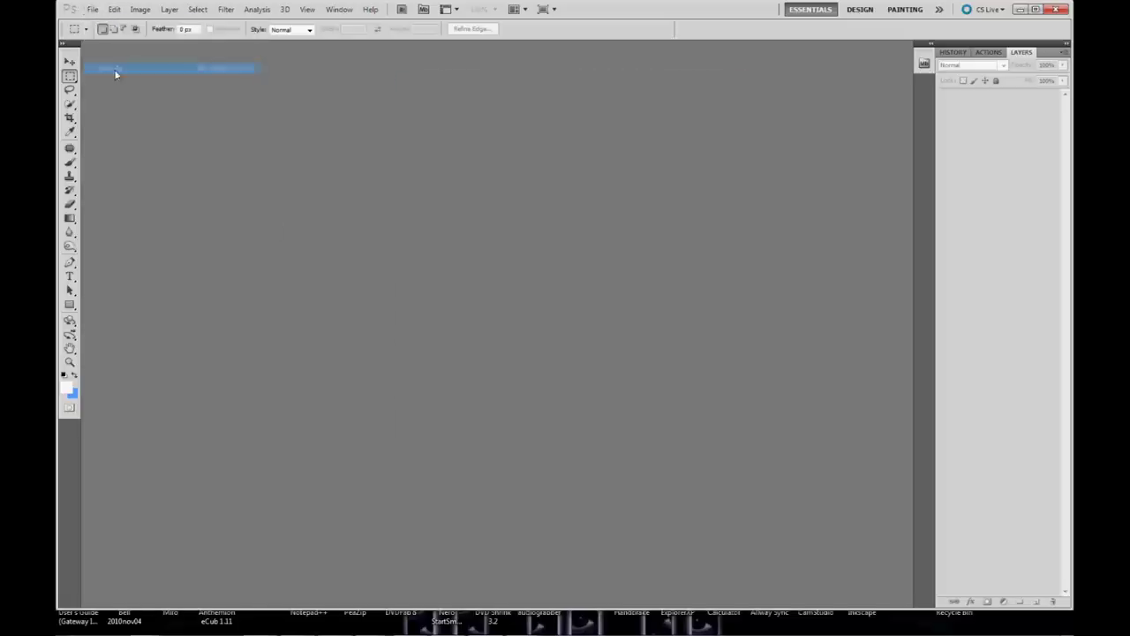
left_click(514, 174)
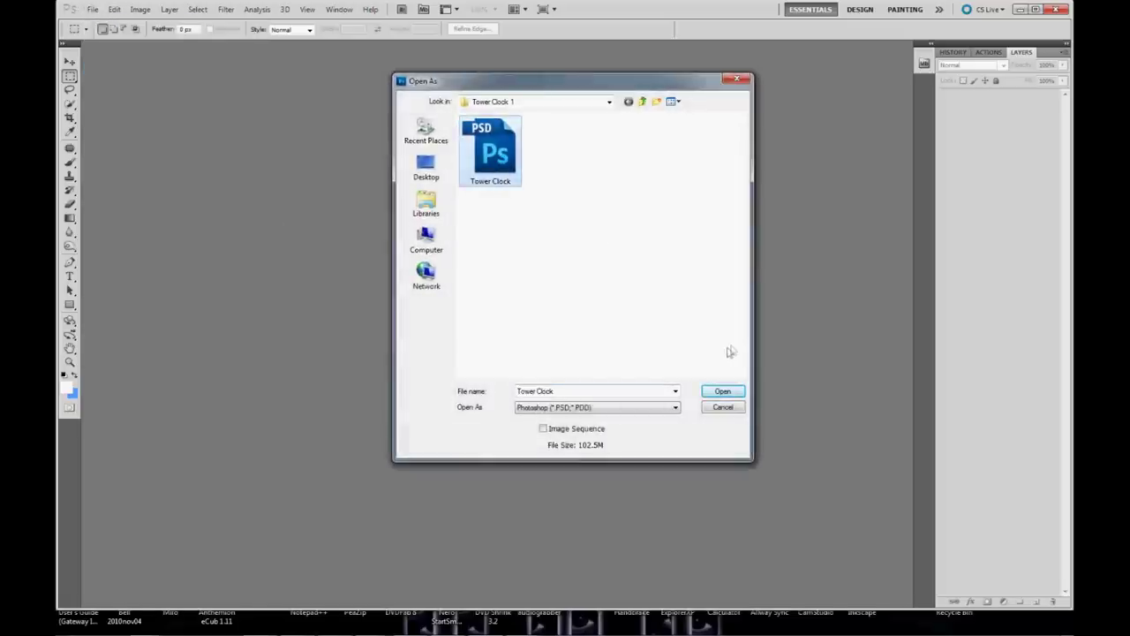
left_click(675, 407)
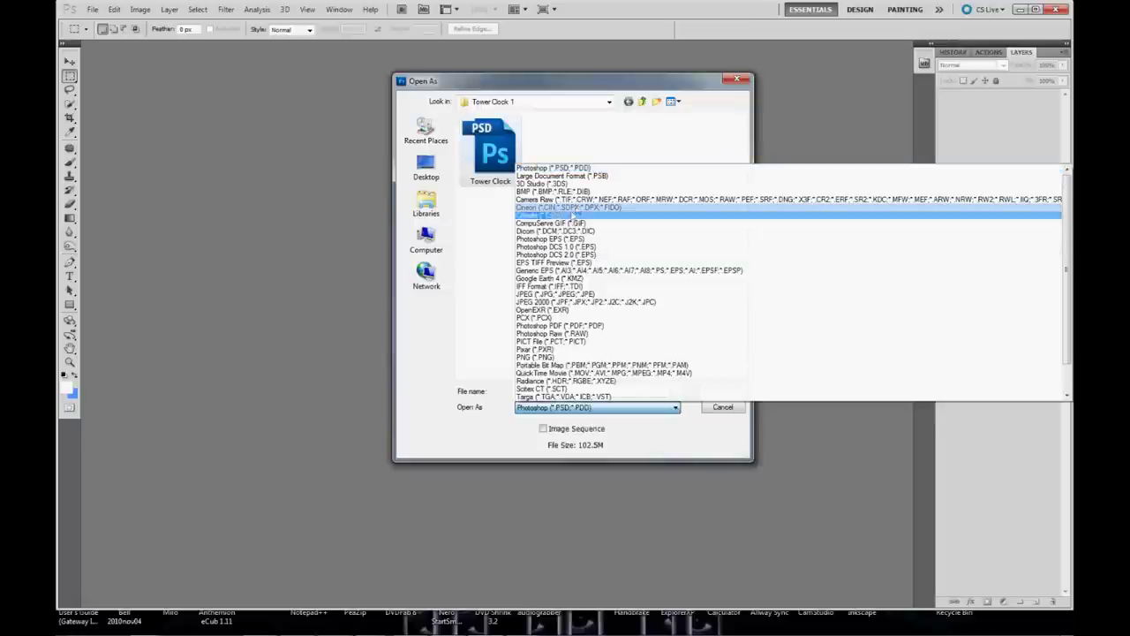
left_click(618, 199)
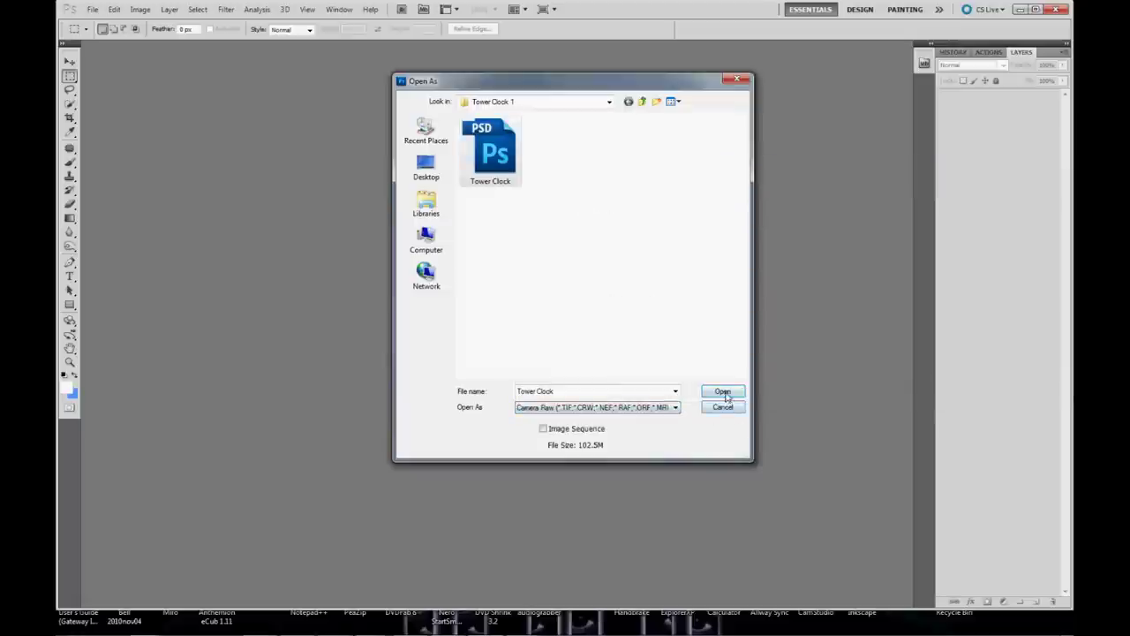
left_click(722, 391)
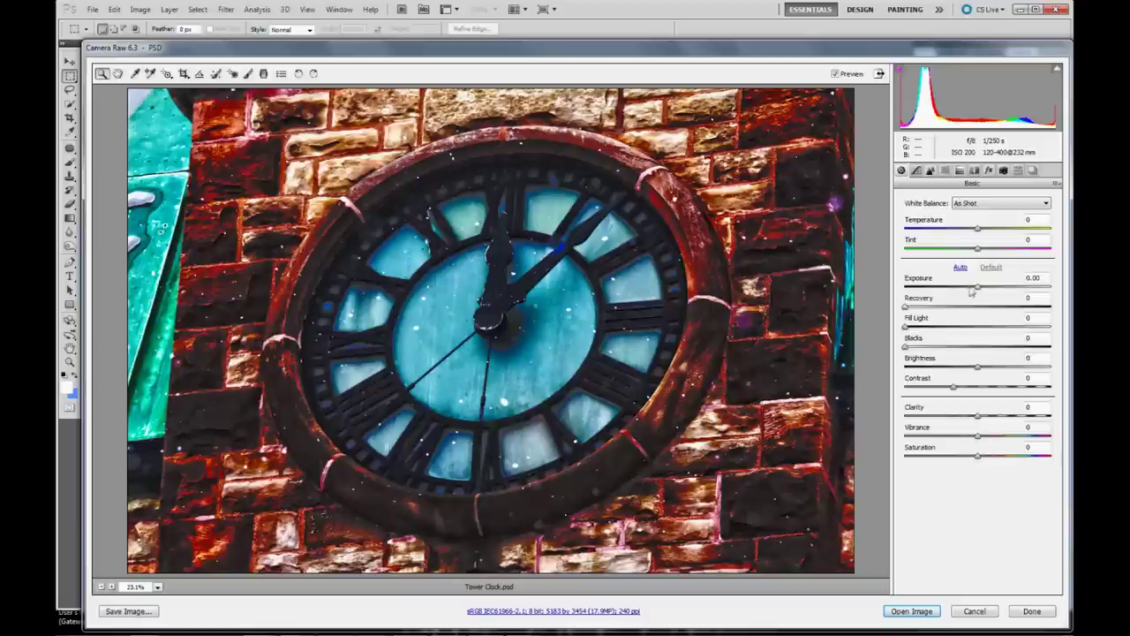
Step: Set Recovery 100, Fill Light 25, Exposure -1.00 and Brightness +90, showing highlight clipping
left_click_drag(905, 307, 1071, 315)
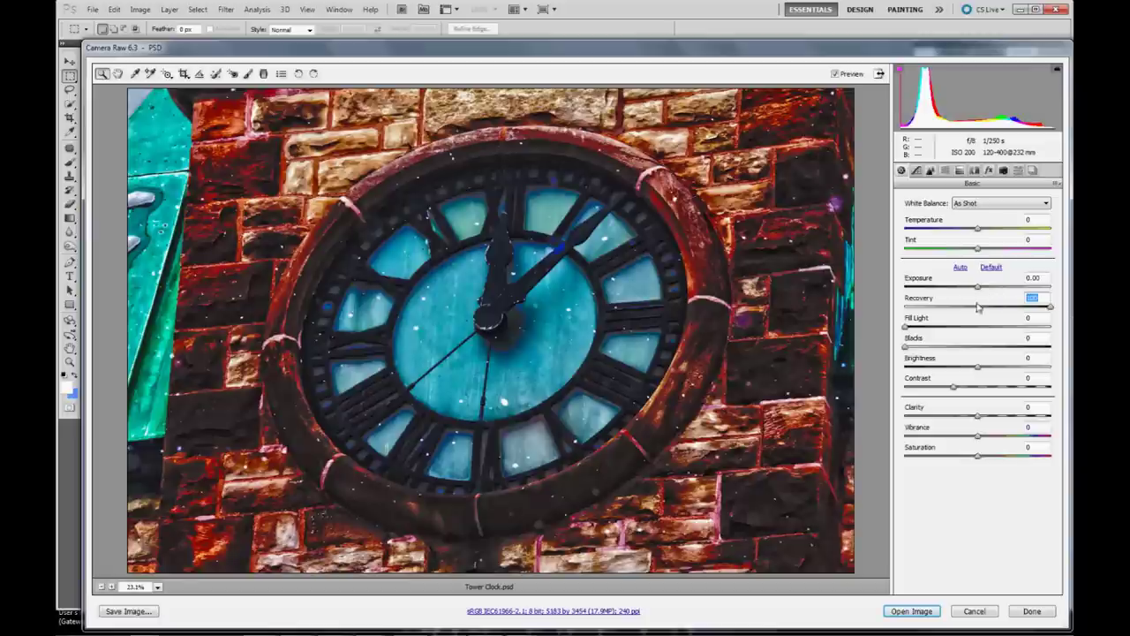
left_click_drag(906, 327, 935, 355)
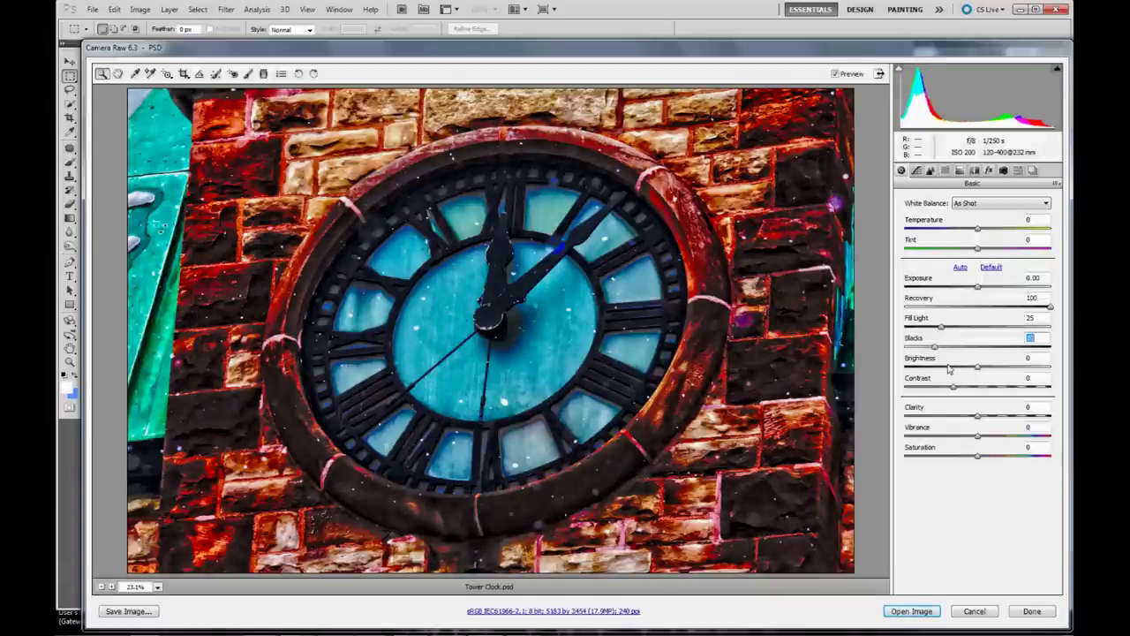
left_click_drag(978, 367, 998, 373)
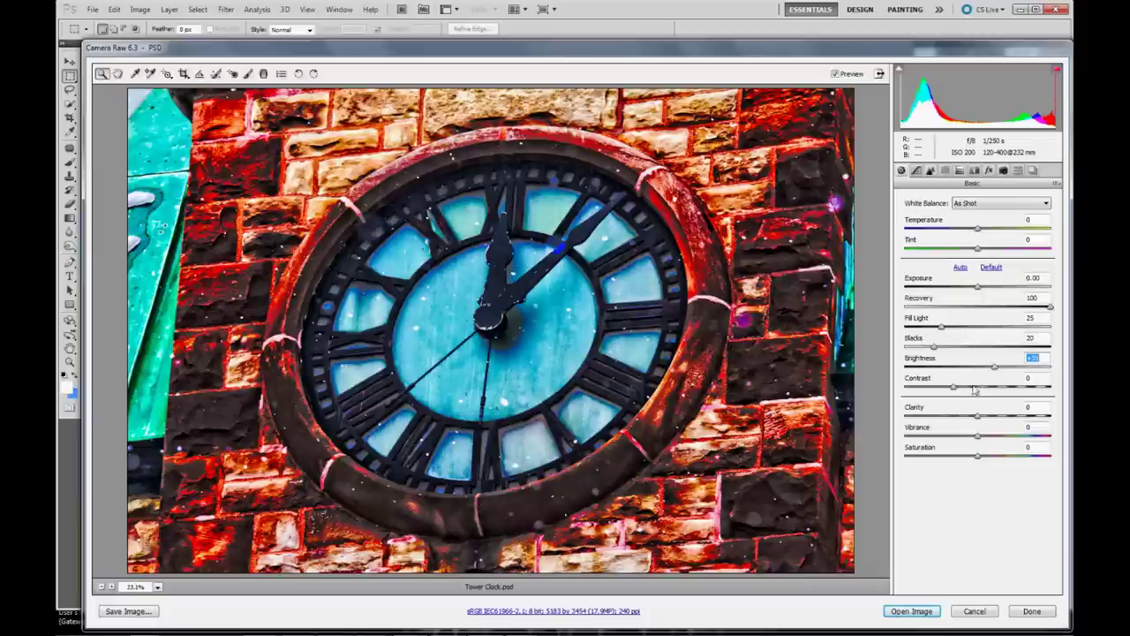
mouse_move(976, 284)
left_mouse_down()
mouse_move(980, 294)
mouse_move(960, 292)
left_mouse_up()
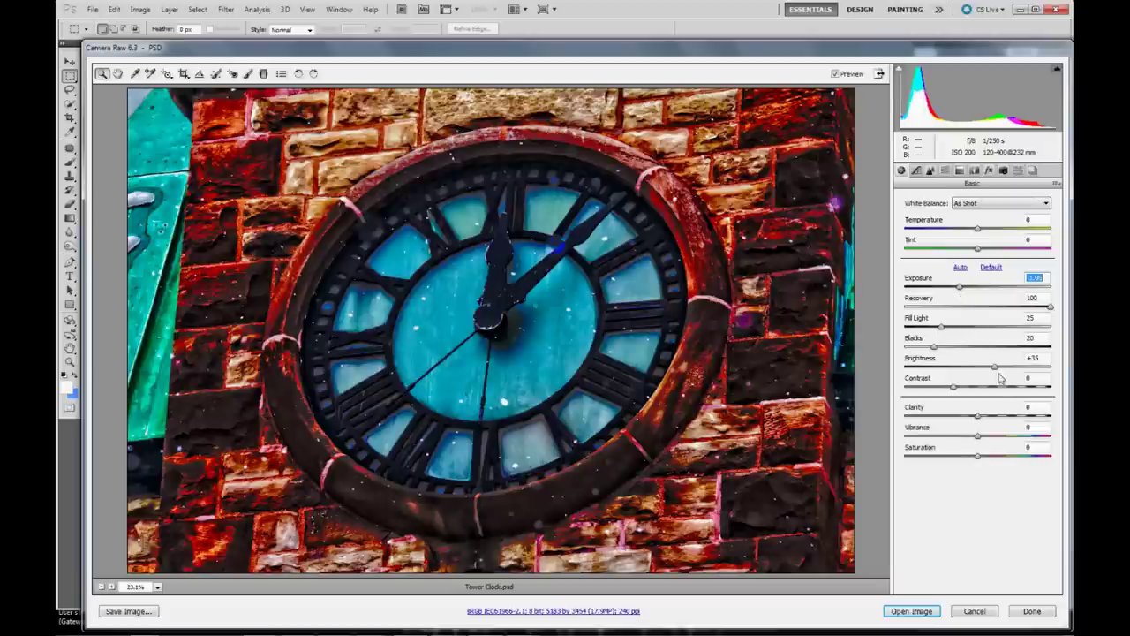
left_click_drag(995, 367, 1022, 375)
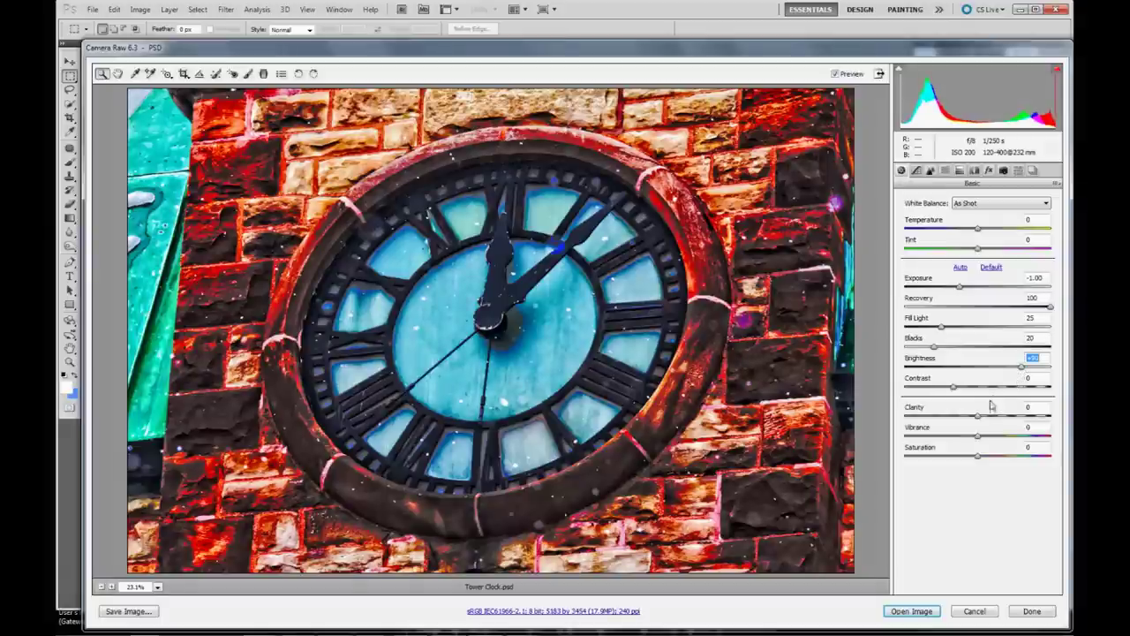
left_click(1058, 72)
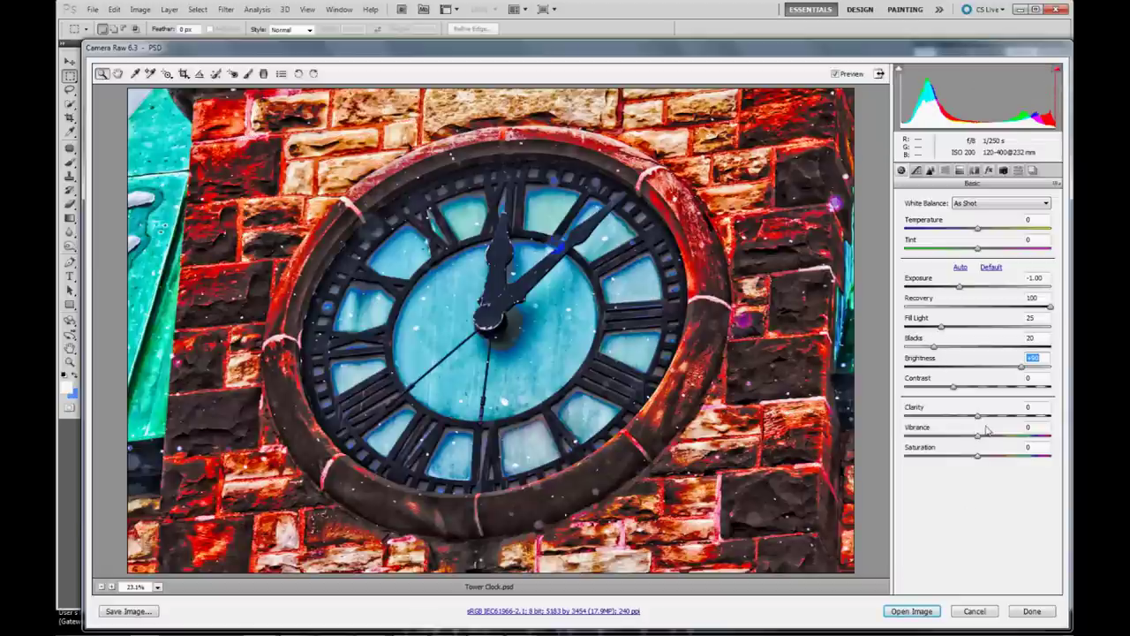
Step: Set Contrast +35, Vibrance +40, Saturation +25, nudge Blacks up, and open the image
left_click_drag(954, 388, 996, 423)
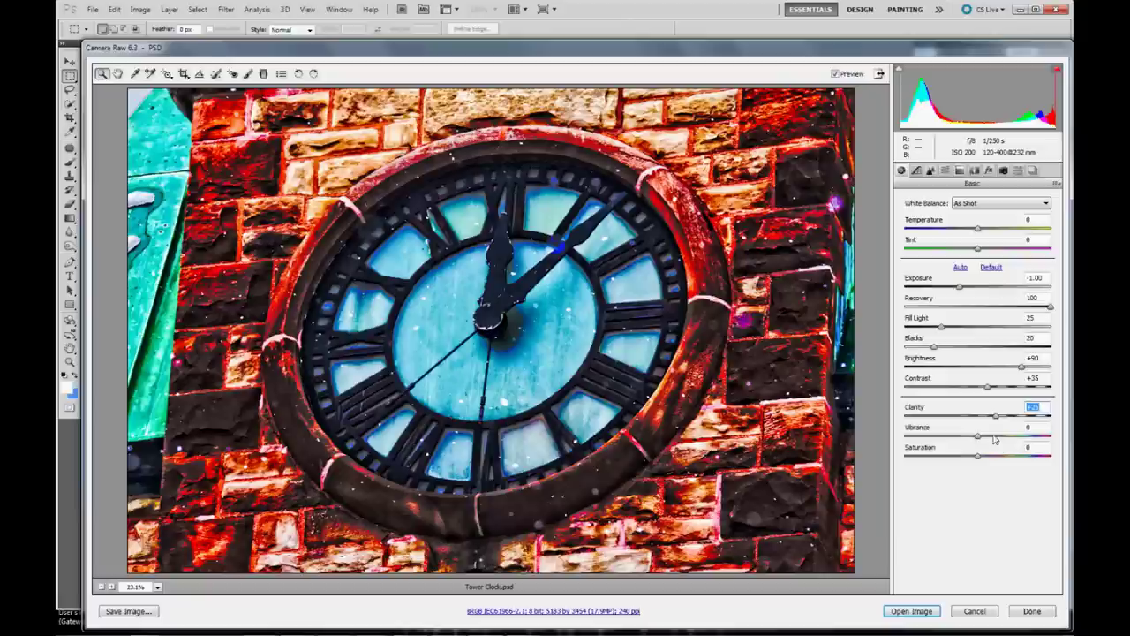
left_click_drag(978, 437, 1008, 440)
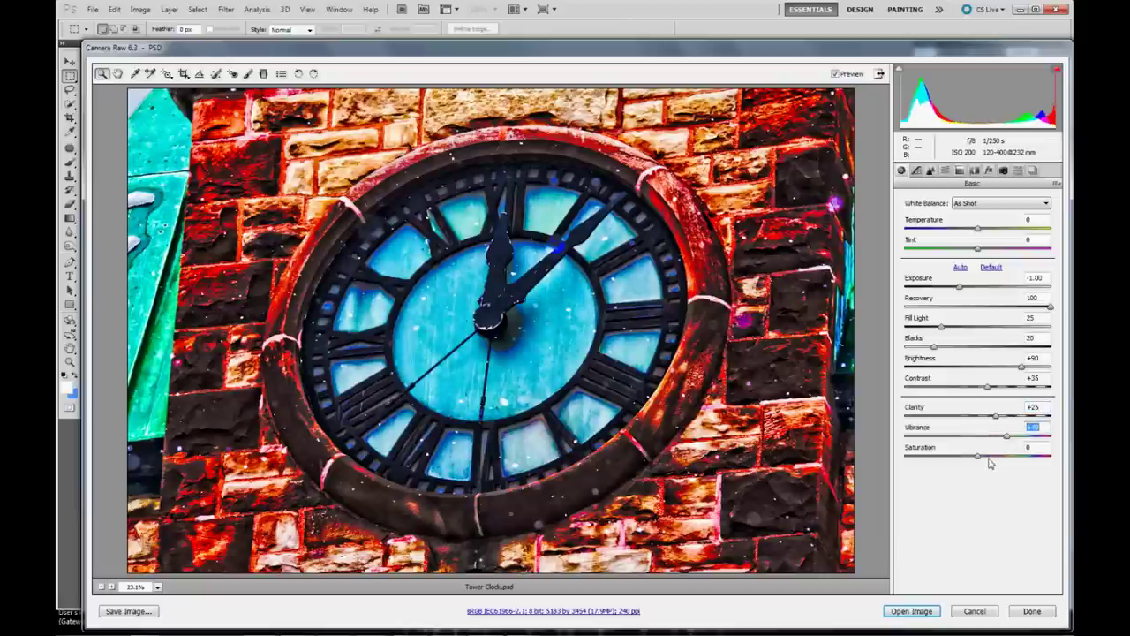
mouse_move(978, 456)
left_mouse_down()
mouse_move(1040, 459)
mouse_move(984, 465)
mouse_move(993, 466)
left_mouse_up()
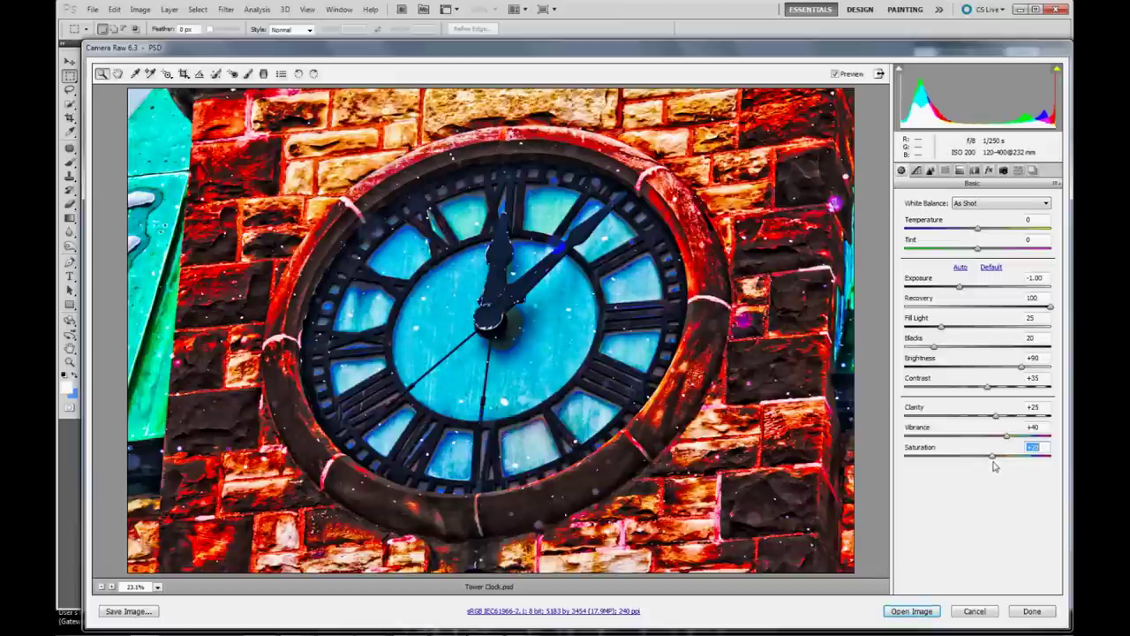
left_click_drag(994, 460, 997, 461)
left_click_drag(934, 349, 943, 352)
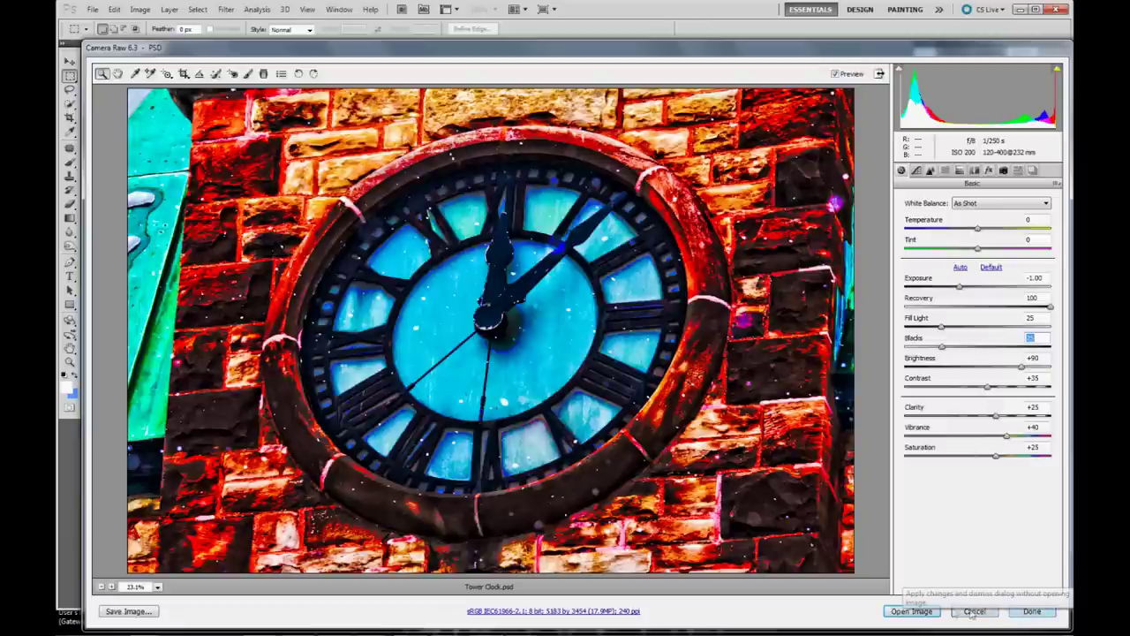
left_click(931, 611)
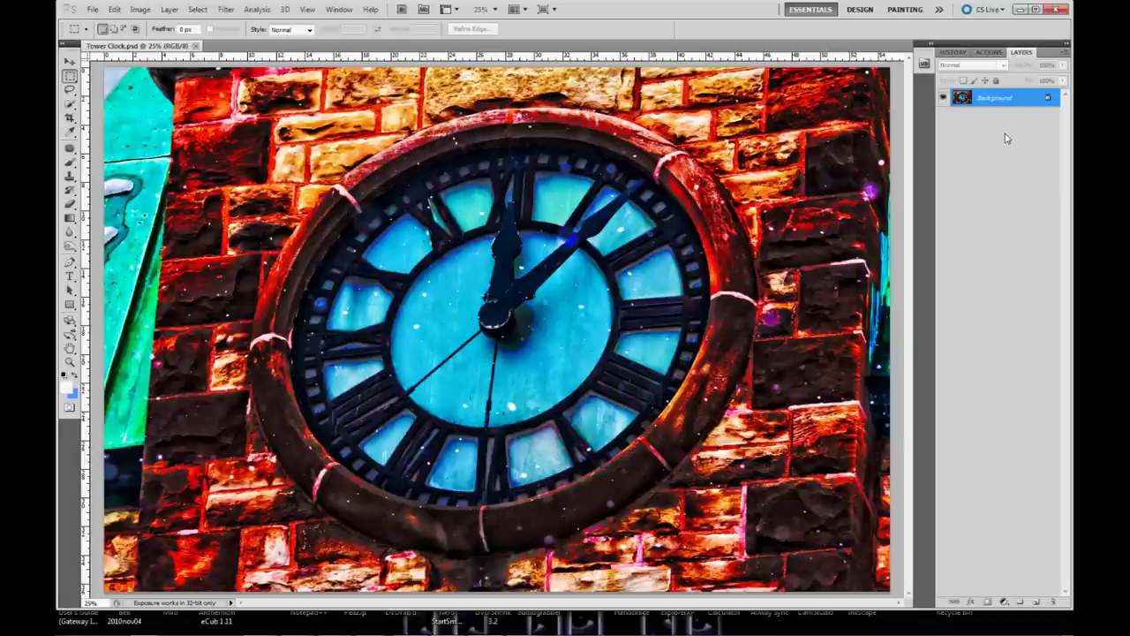
Step: Duplicate the image onto Layer 1 and apply a Gaussian Blur to it
key("ctrl+j")
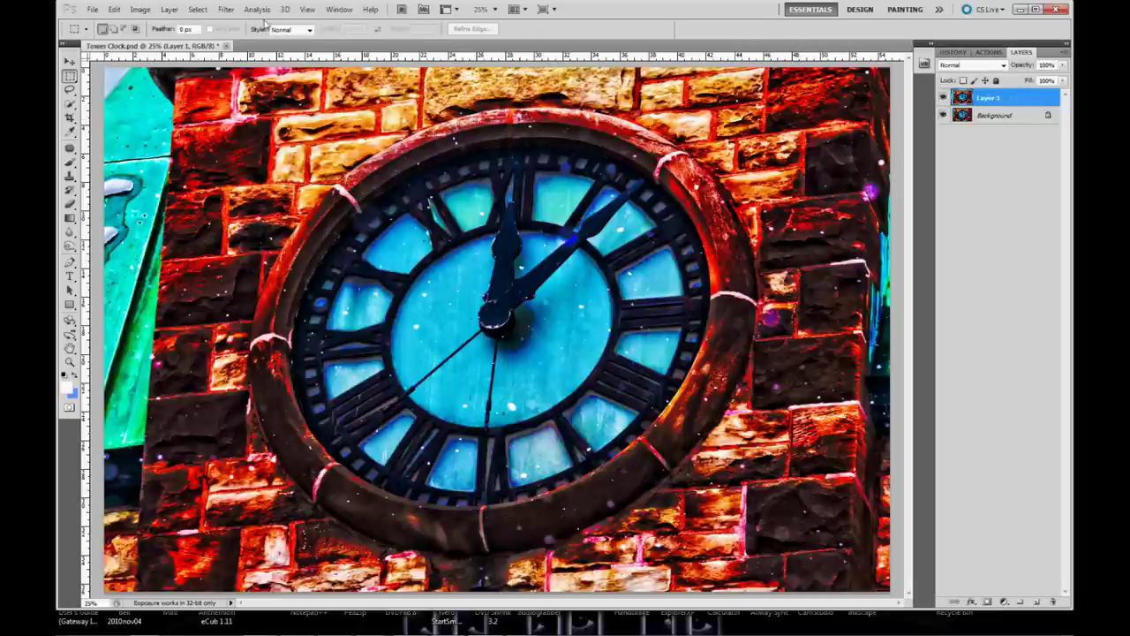
left_click(227, 11)
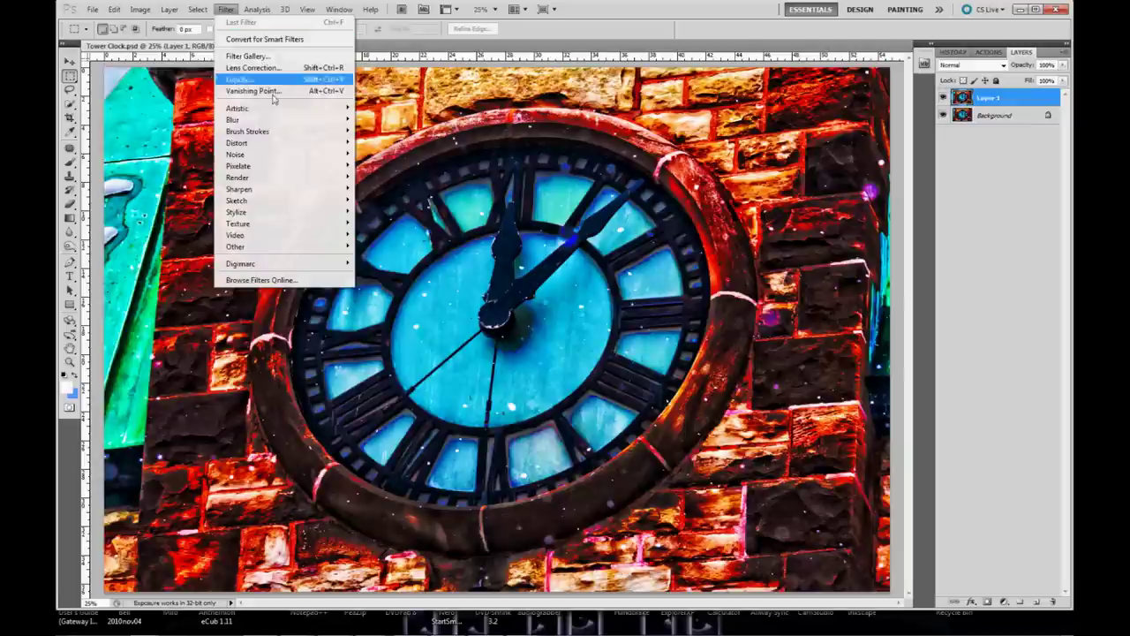
mouse_move(234, 119)
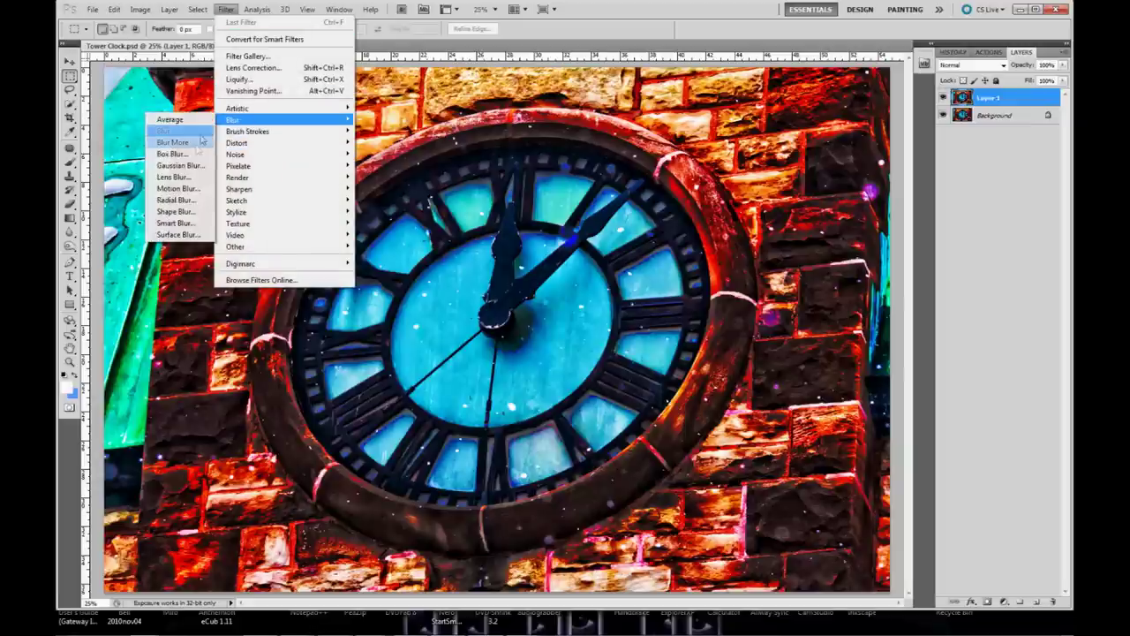
left_click(181, 165)
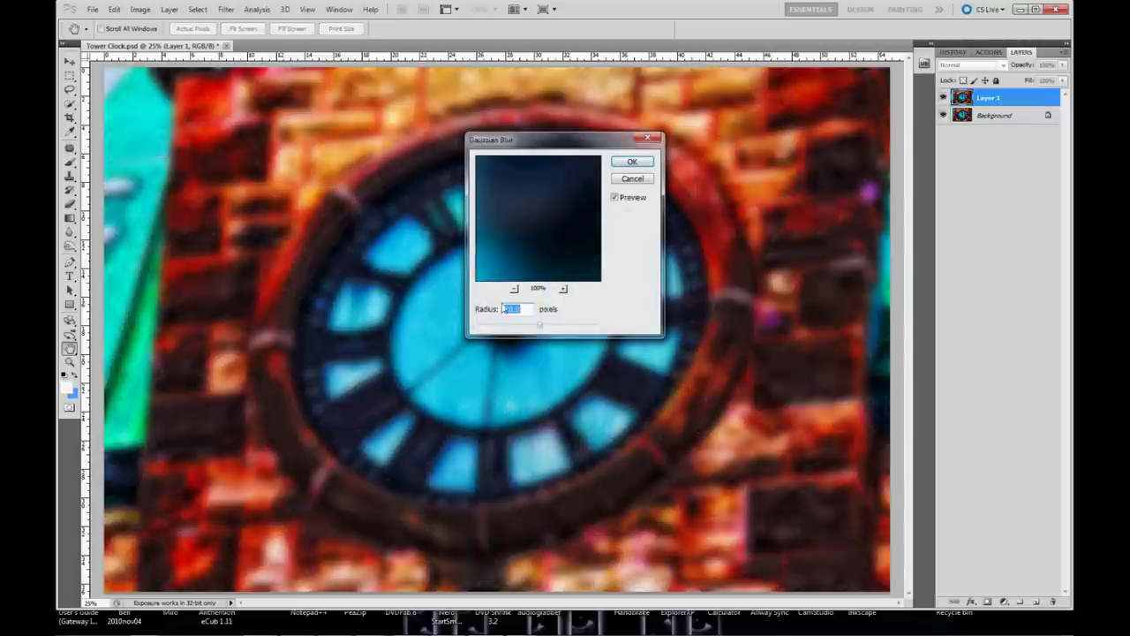
left_click(632, 162)
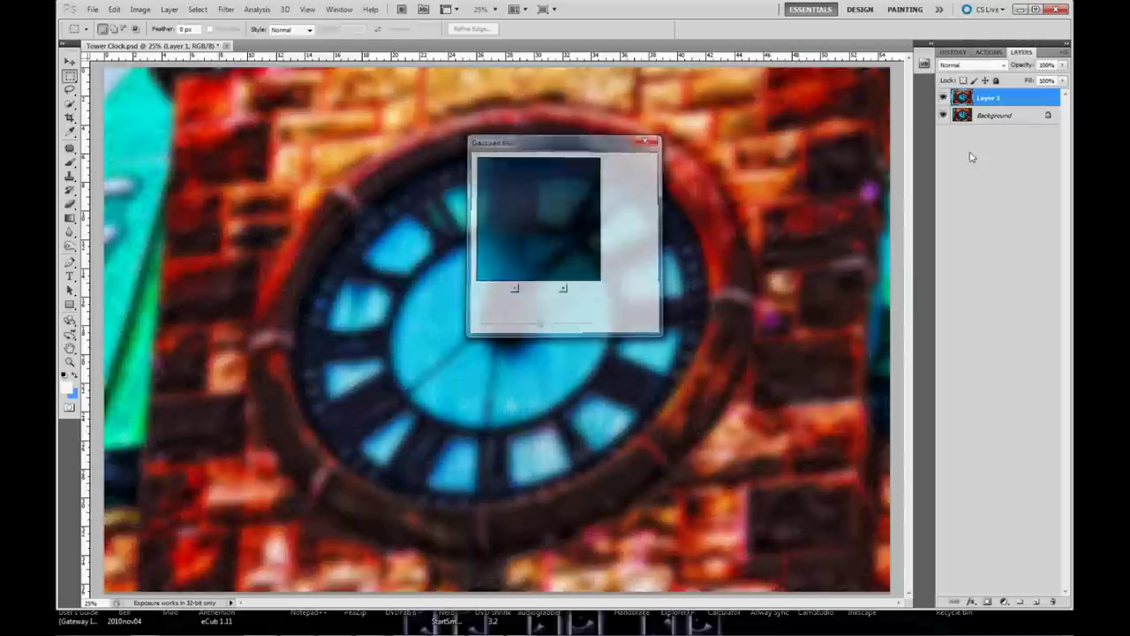
Step: Set Layer 1 opacity to 25% and toggle its visibility to compare before and after
left_click(1062, 64)
left_click_drag(1054, 80, 1018, 80)
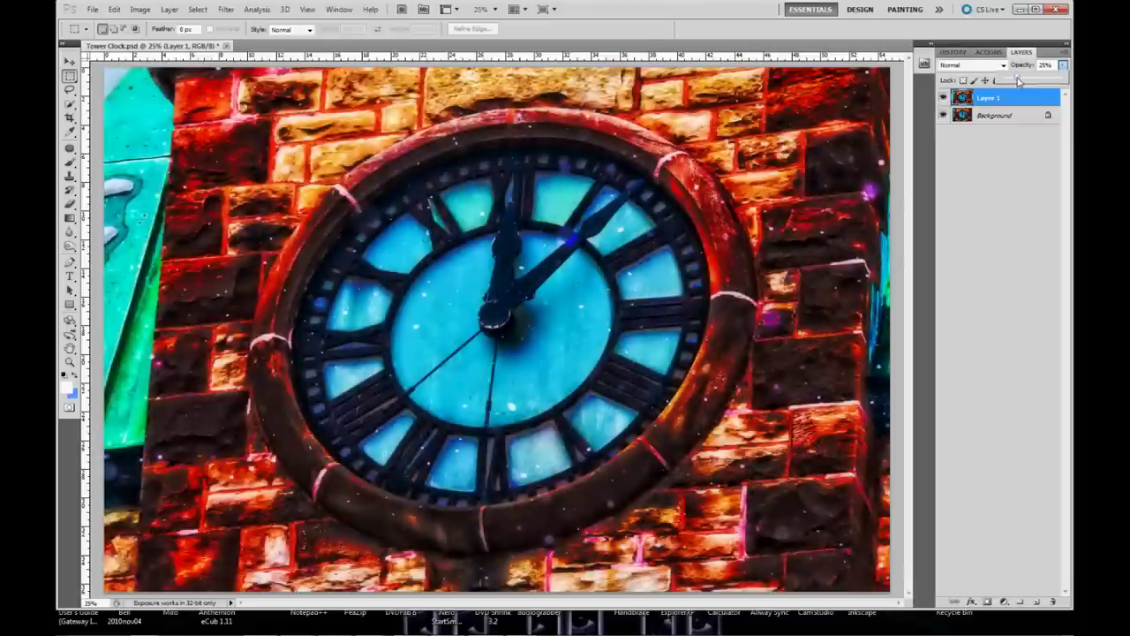
left_click(943, 100)
left_click(944, 100)
left_click(943, 100)
left_click(944, 100)
left_click(943, 99)
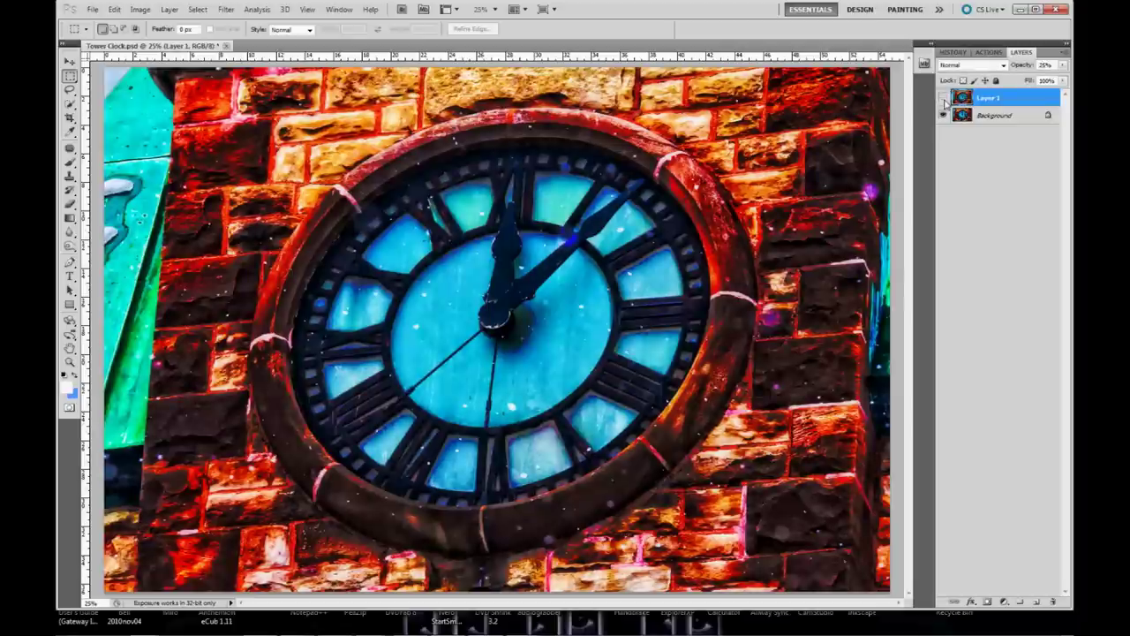
left_click(944, 100)
left_click(943, 100)
Step: Duplicate the Background layer and apply a small-radius High Pass filter to the copy
left_click(994, 117)
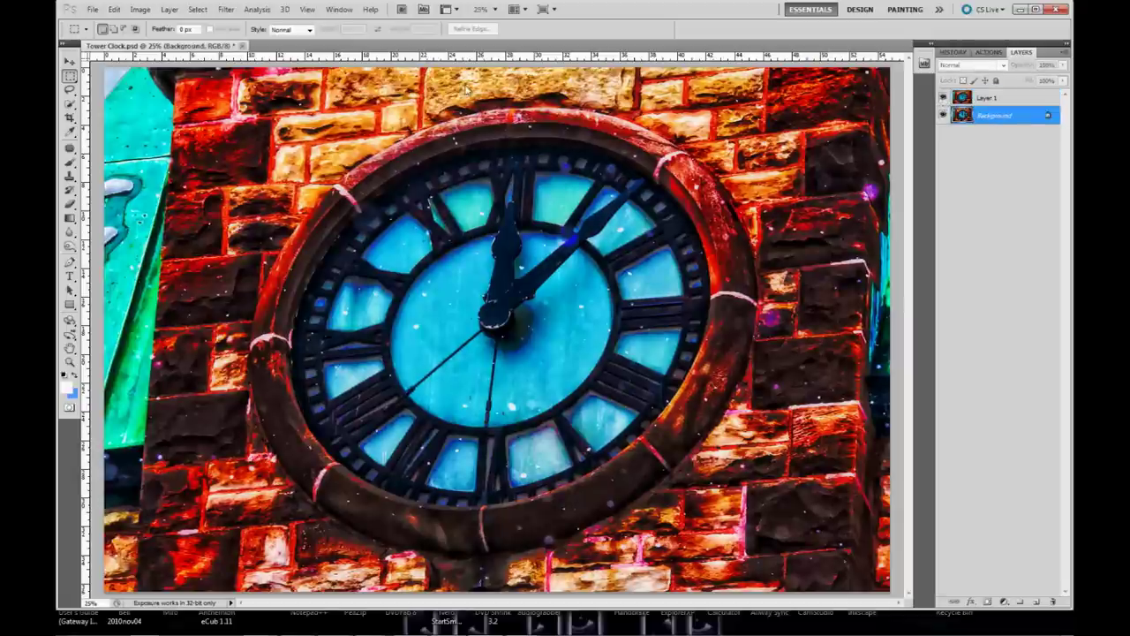
key("ctrl+j")
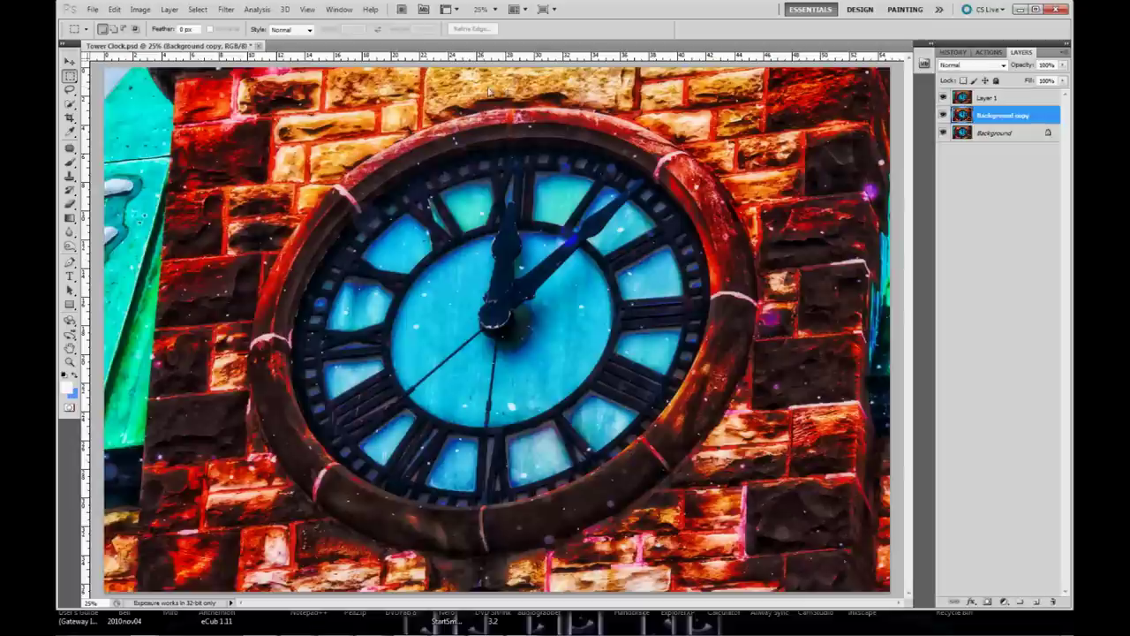
left_click(228, 10)
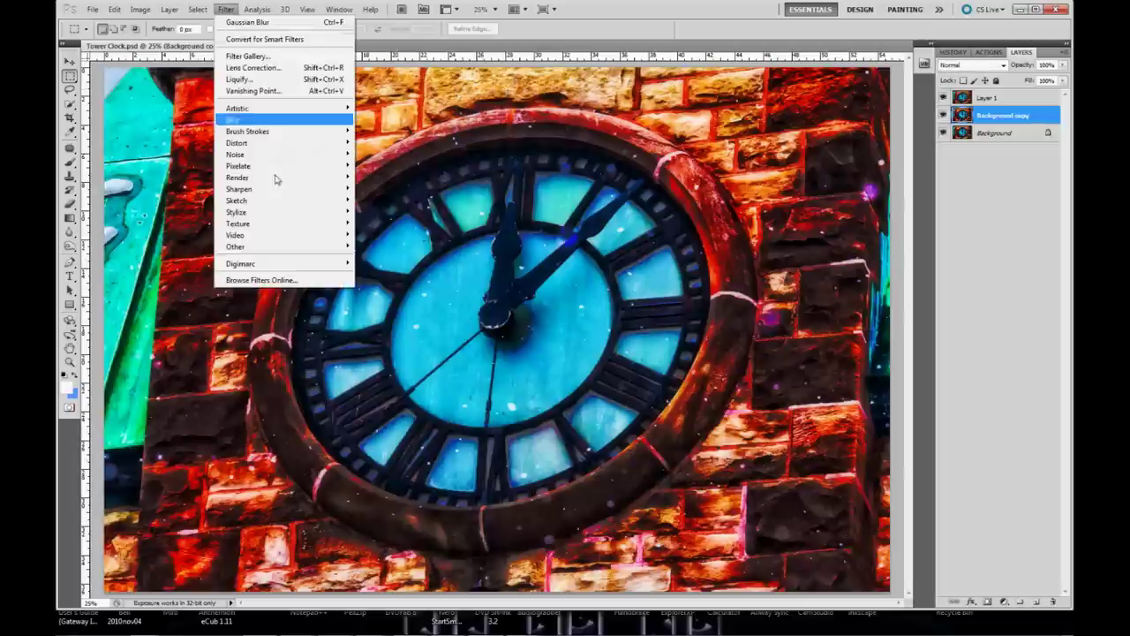
mouse_move(265, 250)
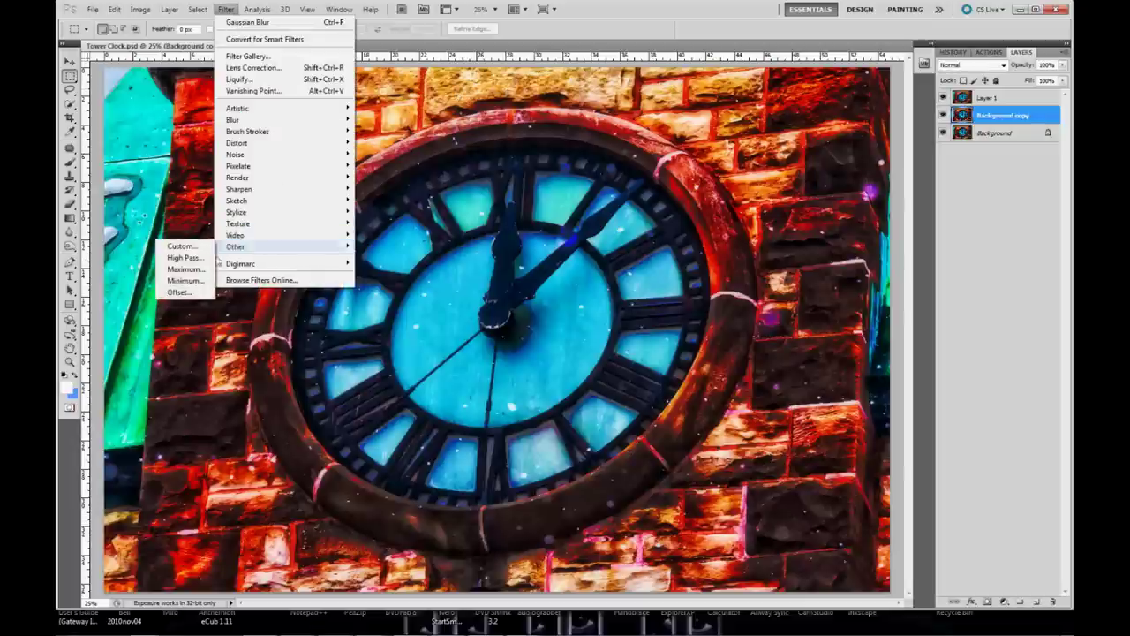
left_click(188, 259)
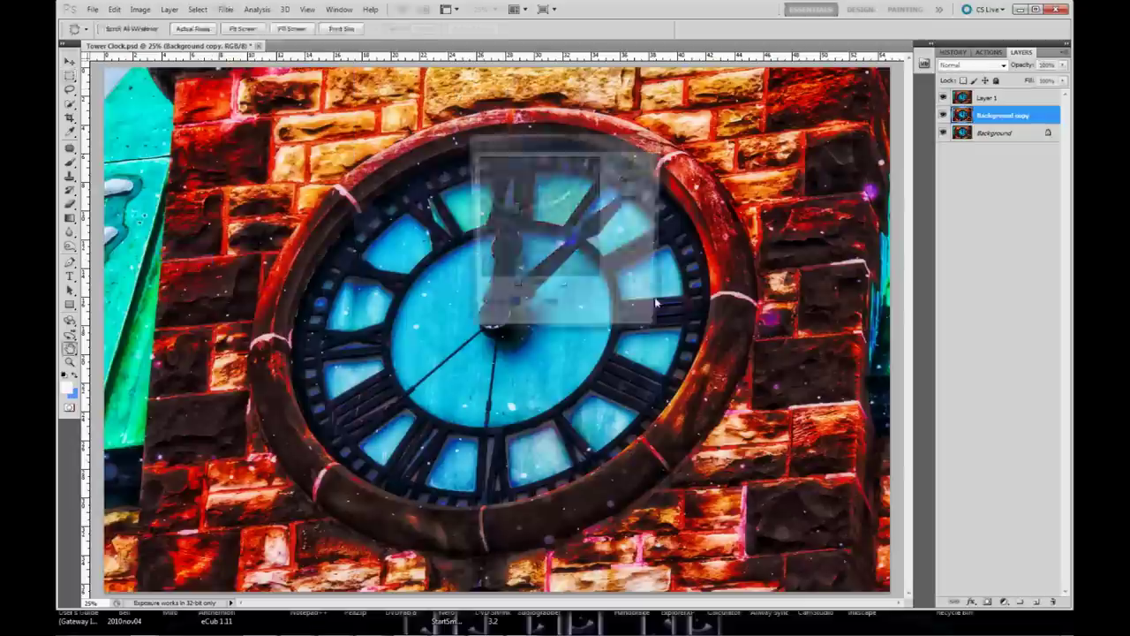
left_click_drag(510, 328, 482, 331)
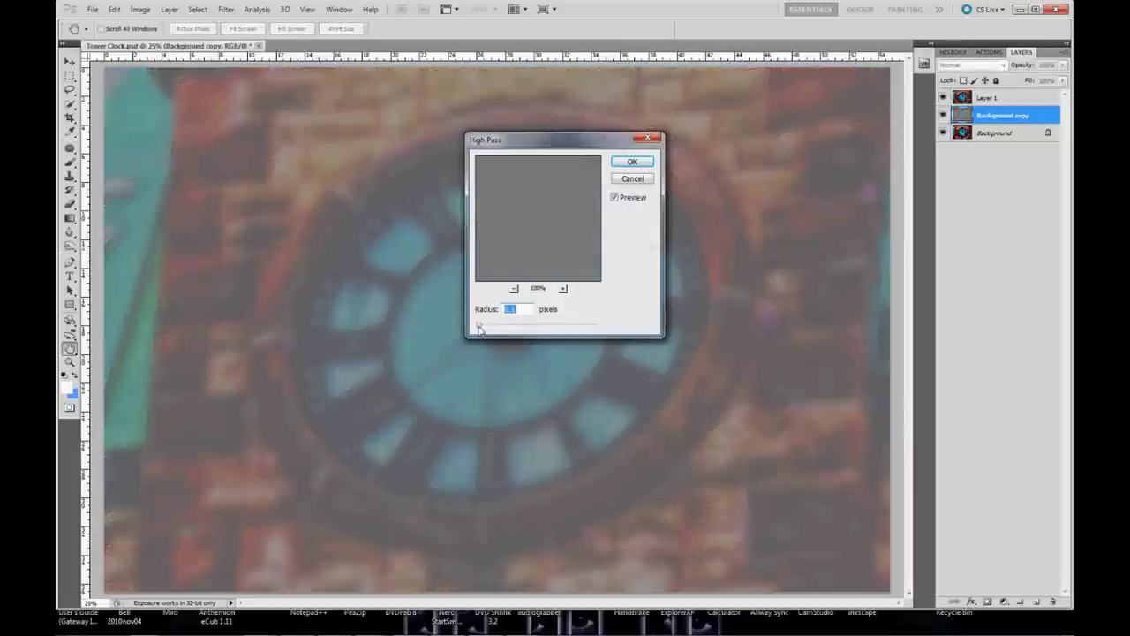
left_click_drag(479, 328, 488, 328)
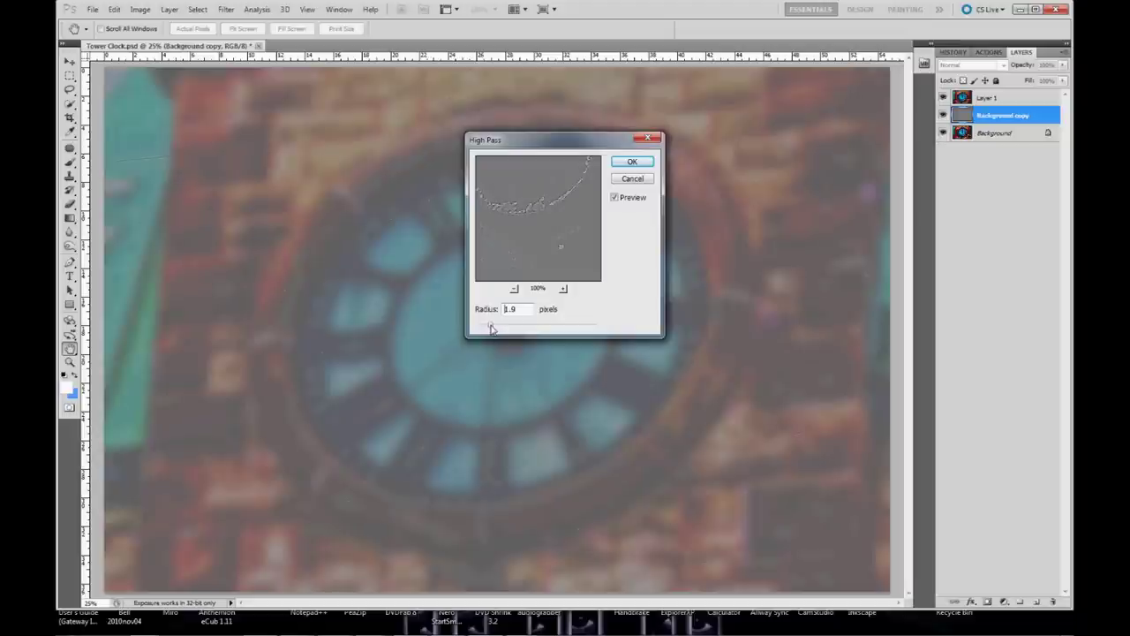
left_click(633, 162)
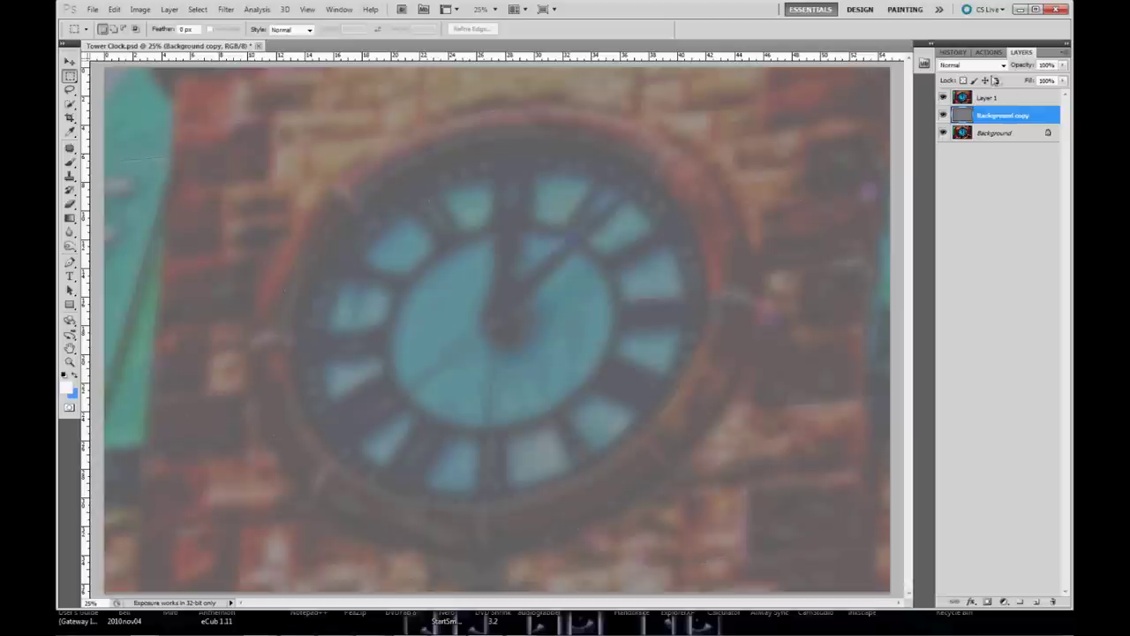
Step: Set the Background copy's blend mode to Hard Light and hide the blurred Layer 1
left_click(1003, 66)
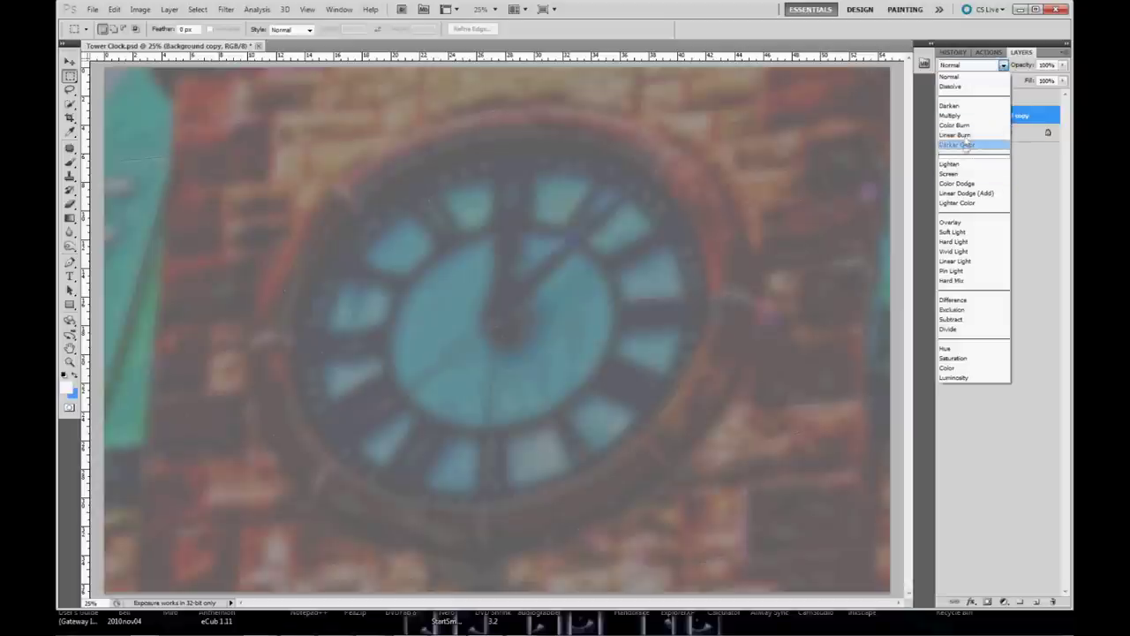
left_click(959, 242)
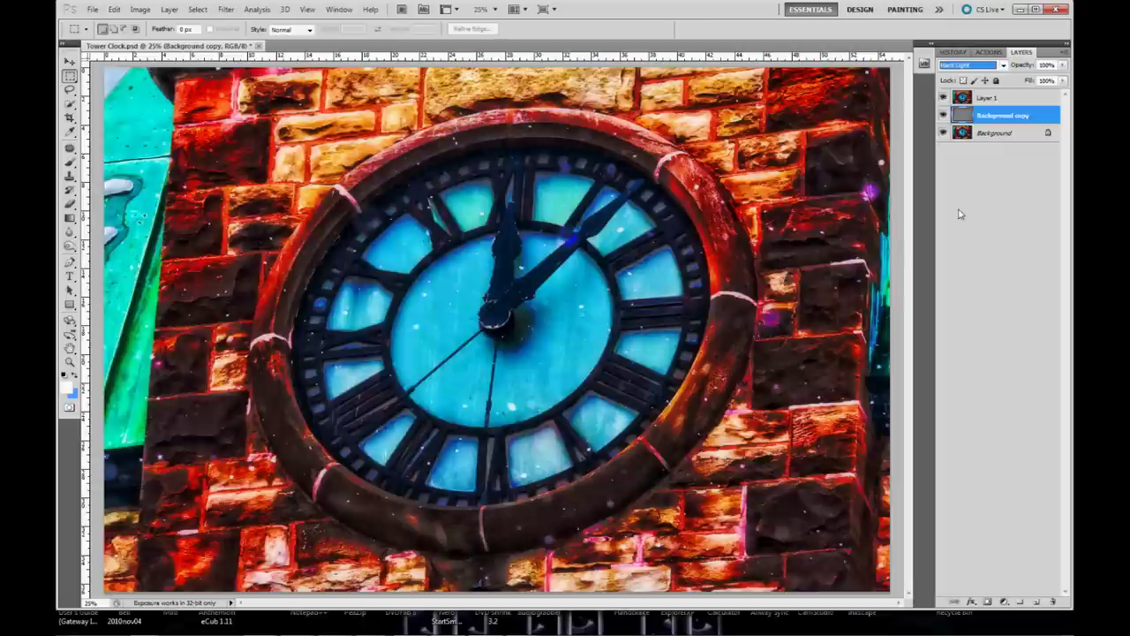
left_click(945, 117)
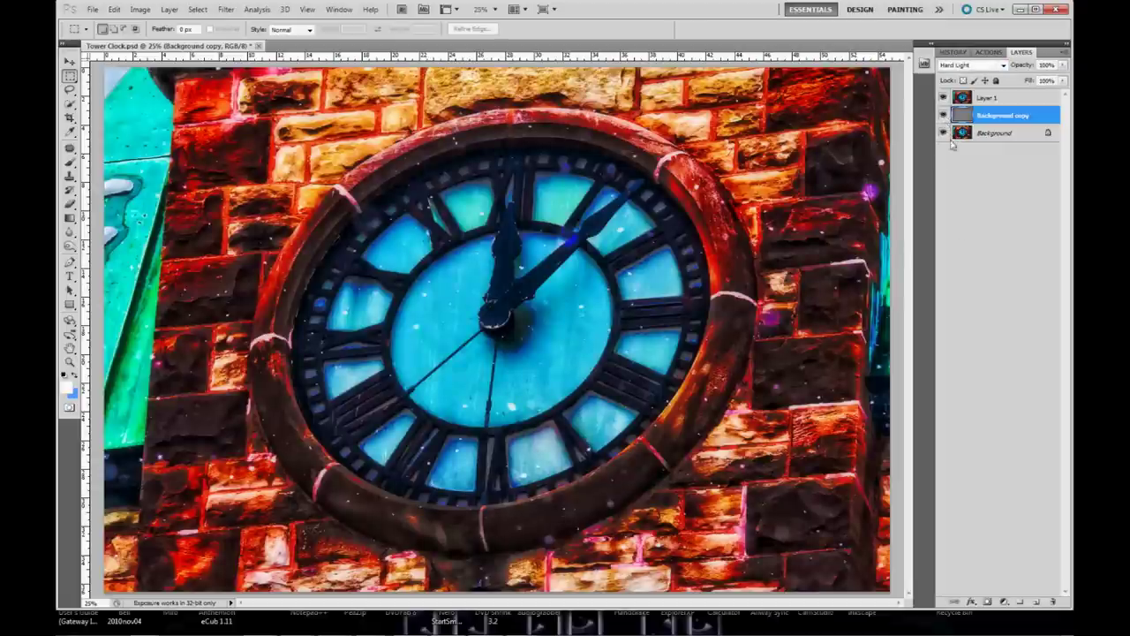
left_click(944, 99)
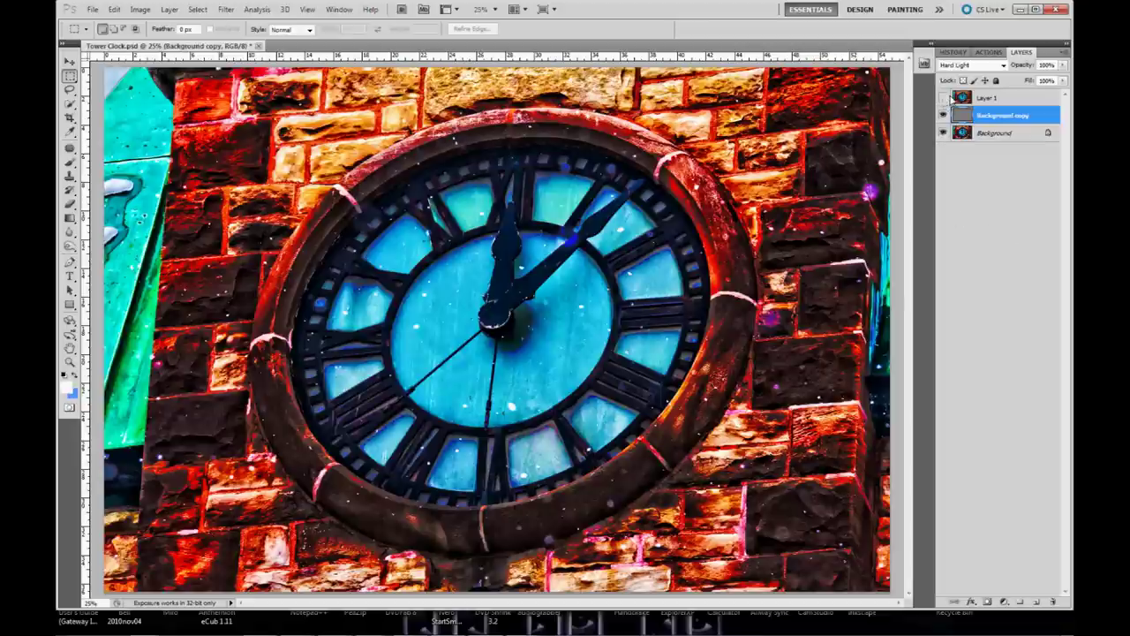
Step: Save a Maximum-quality JPEG copy as Tower Clock.jpg, then undo the flatten to keep the layers
left_click(92, 9)
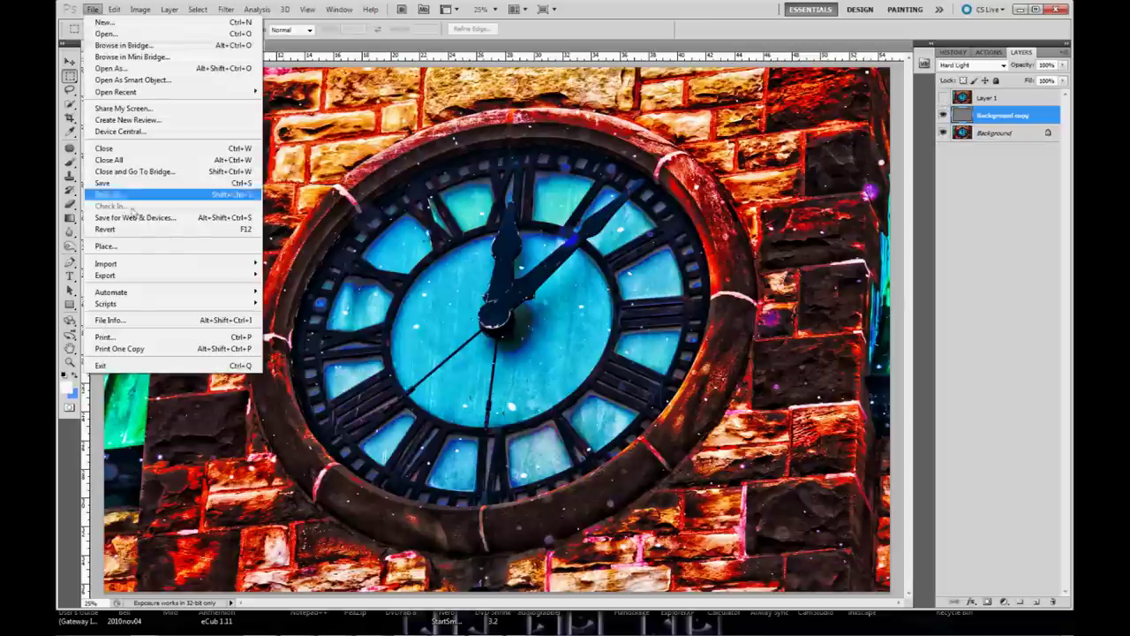
left_click(130, 199)
left_click(597, 312)
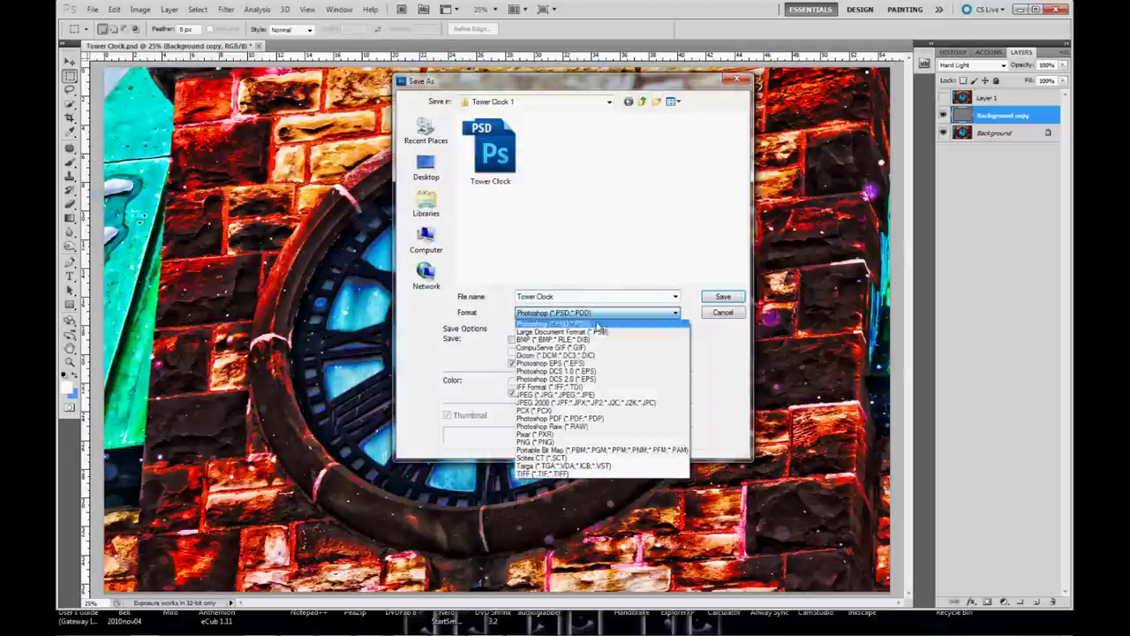
left_click(583, 395)
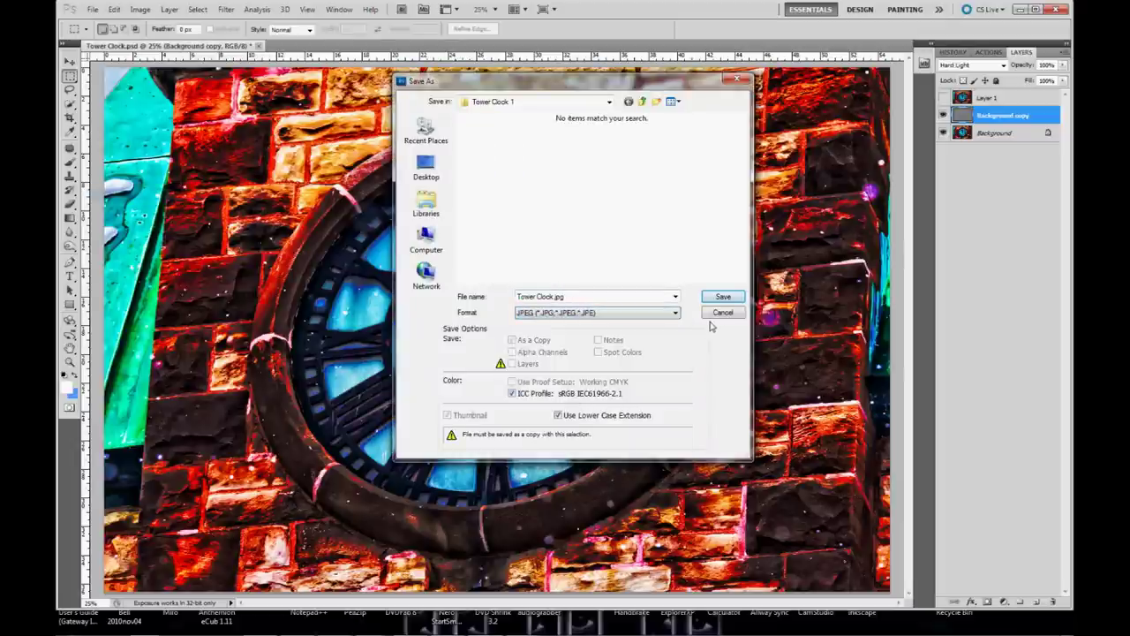
left_click(722, 296)
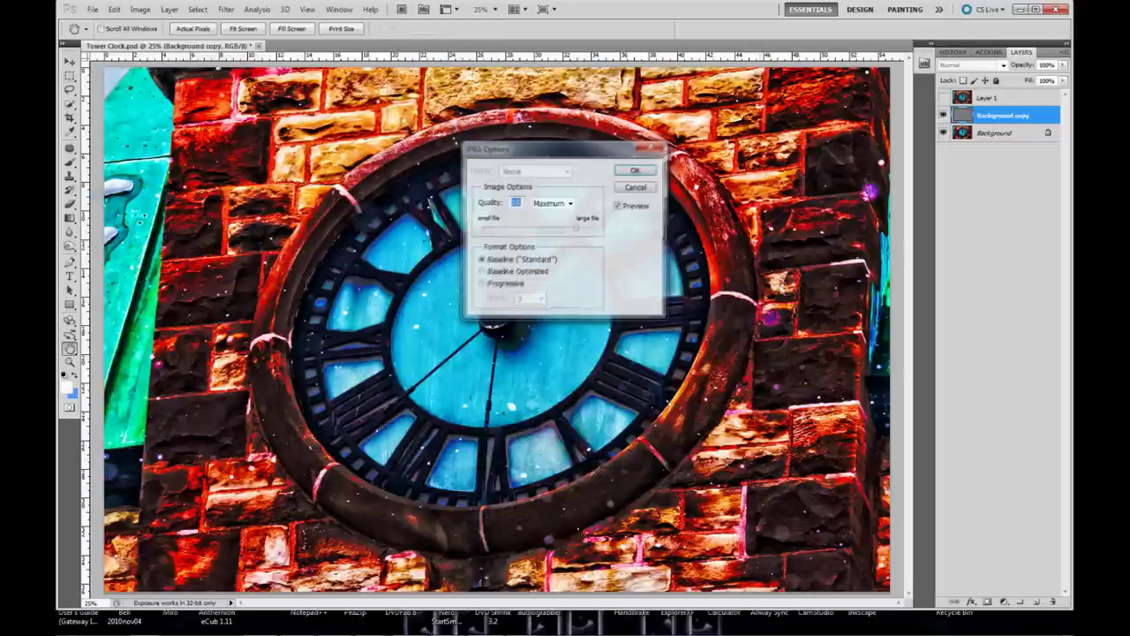
left_click(636, 171)
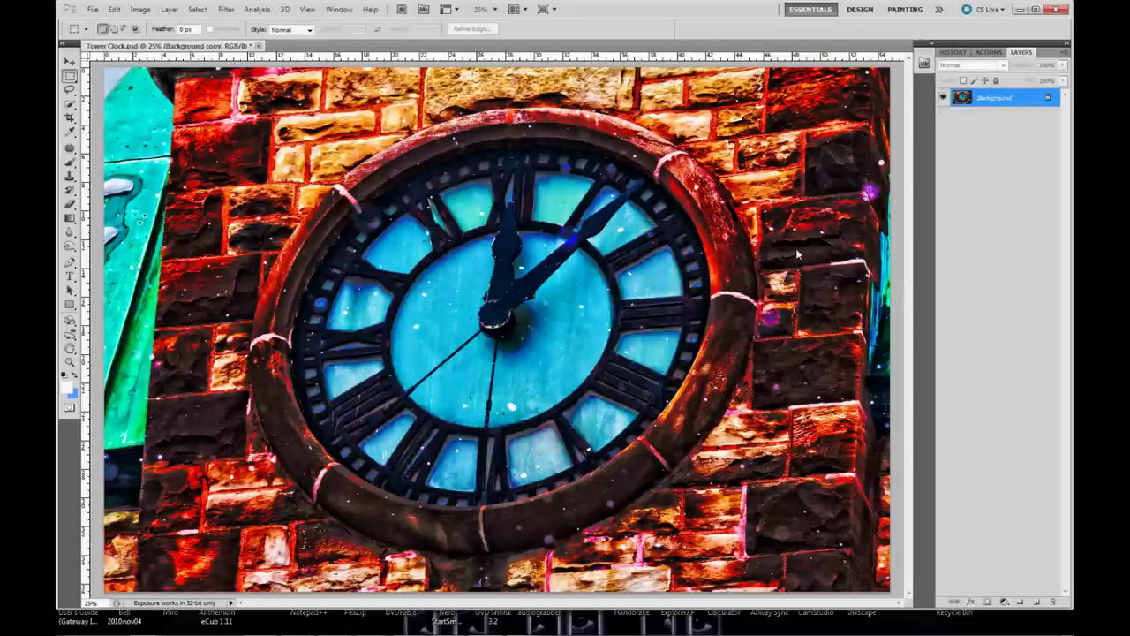
key("ctrl+z")
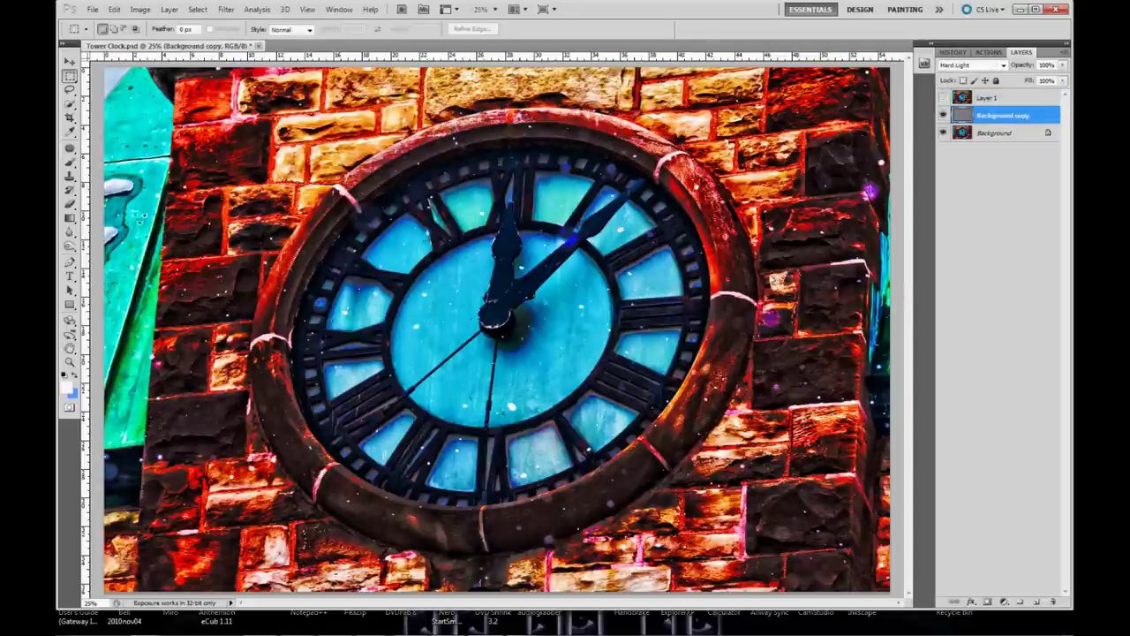